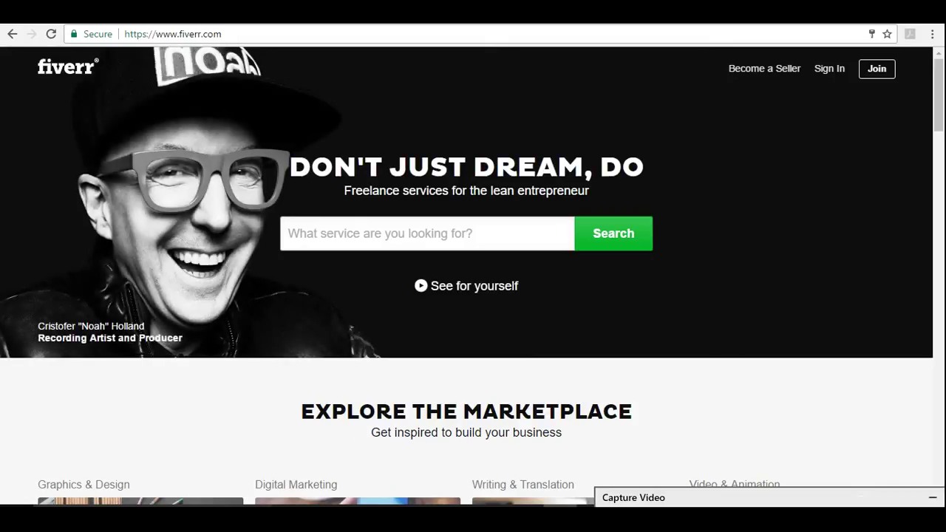
# Step: Join Fiverr by continuing with Google and signing in to the second listed Google account
pyautogui.click(878, 73)
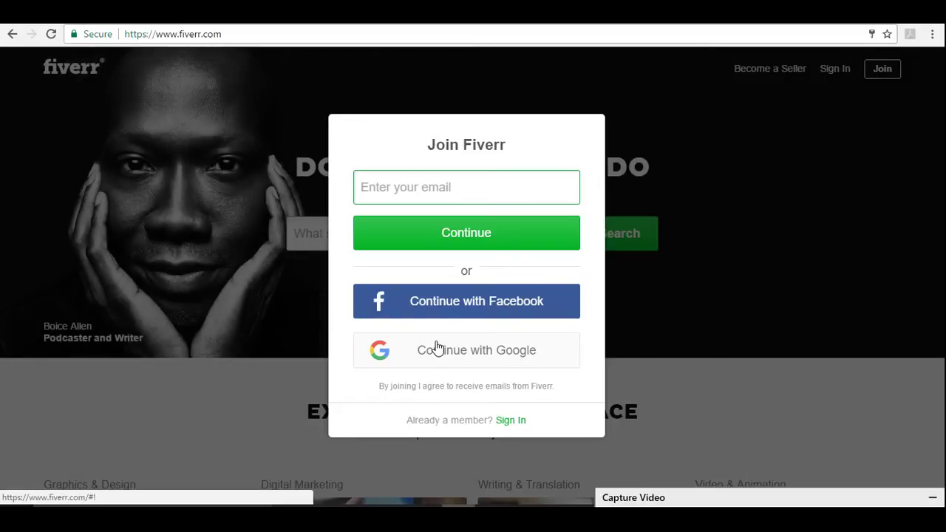
pyautogui.click(436, 348)
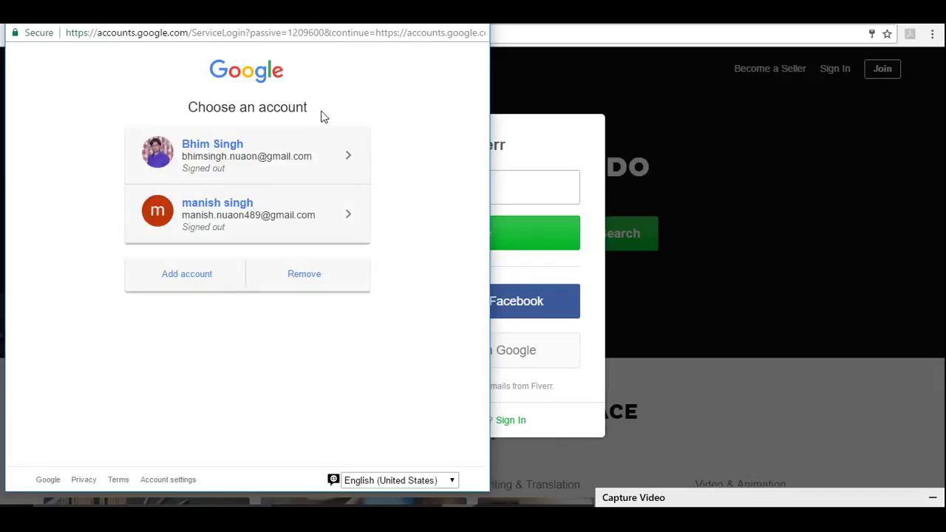
pyautogui.click(244, 220)
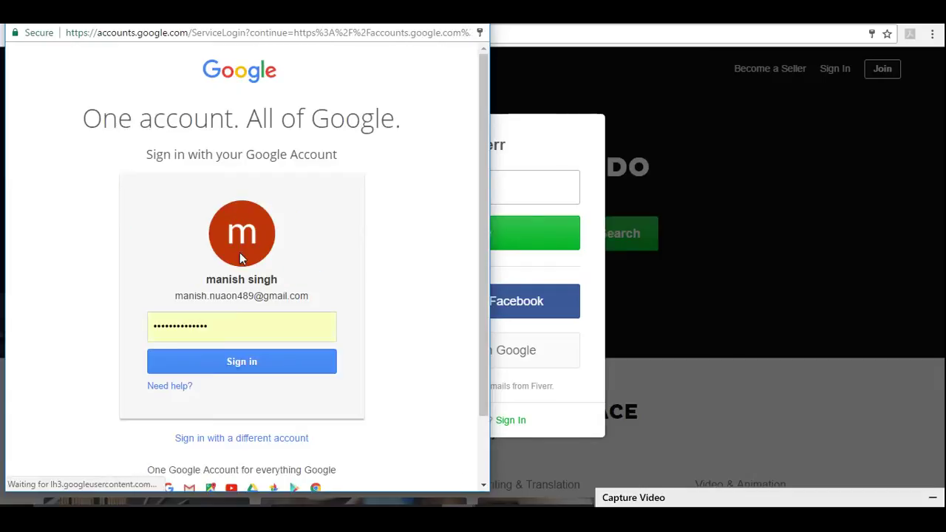
pyautogui.click(236, 365)
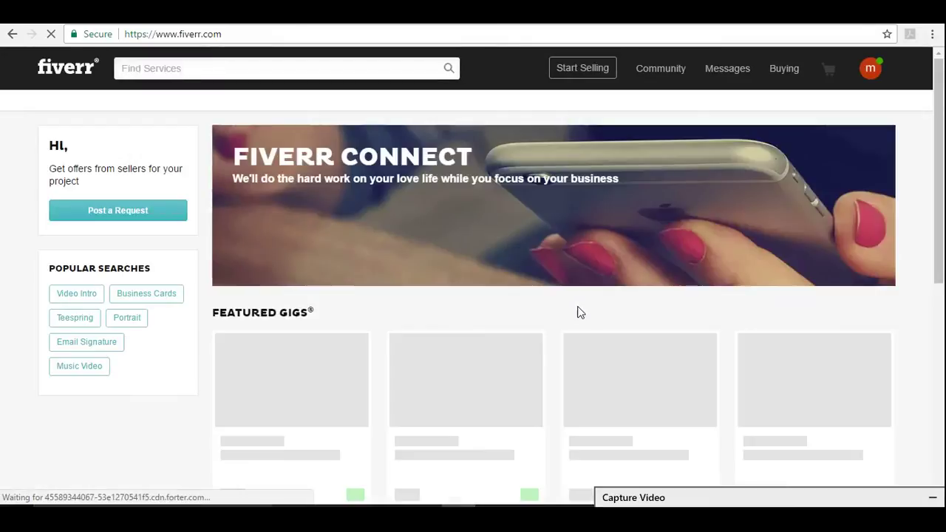
# Step: Go to the Start Selling page and begin the Become a Seller registration
pyautogui.moveTo(878, 87)
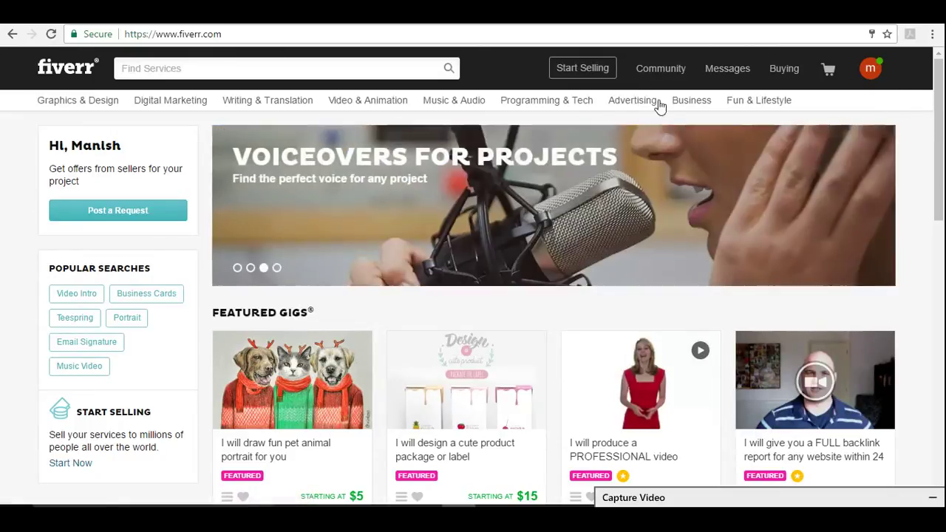
pyautogui.click(600, 71)
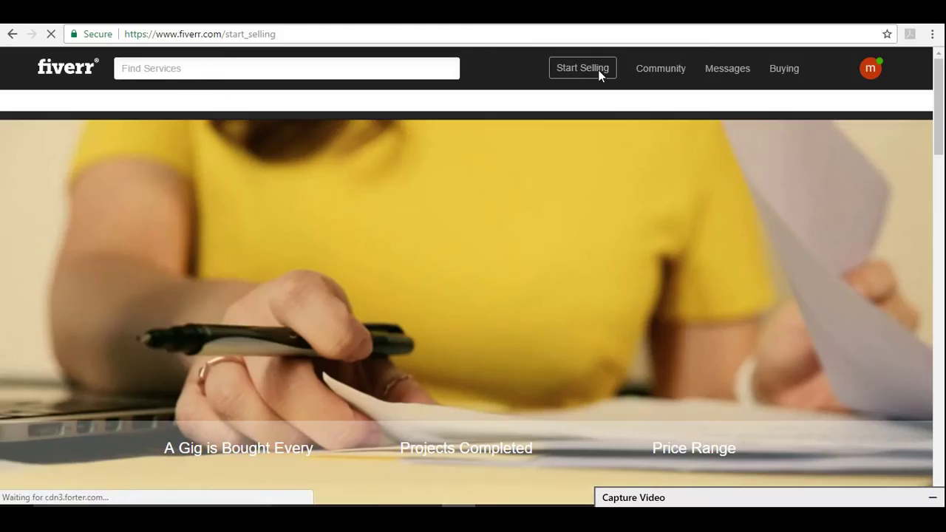
pyautogui.scroll(-6, 942, 136)
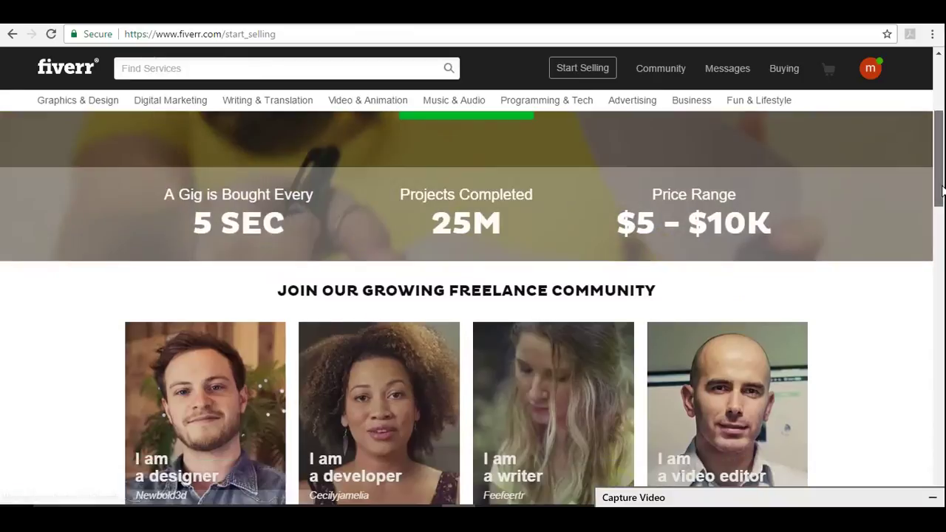
pyautogui.scroll(5, 943, 190)
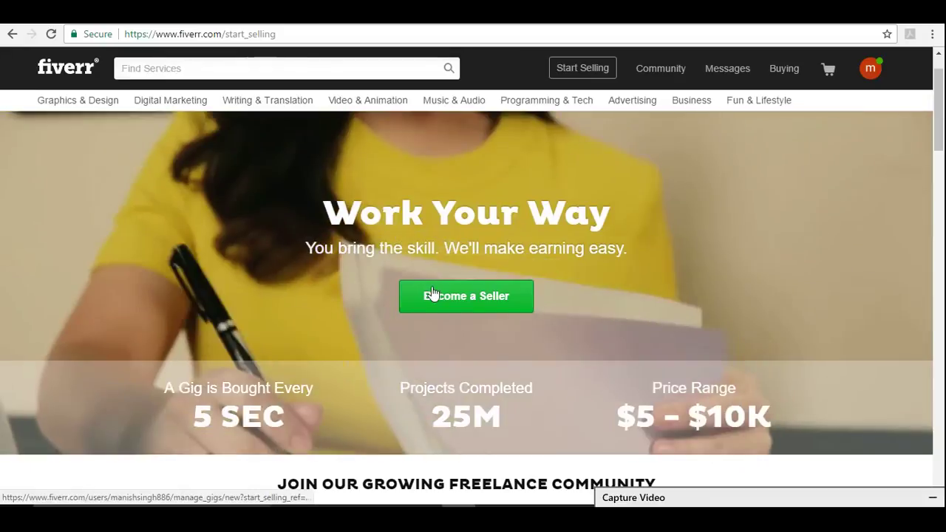
pyautogui.click(432, 294)
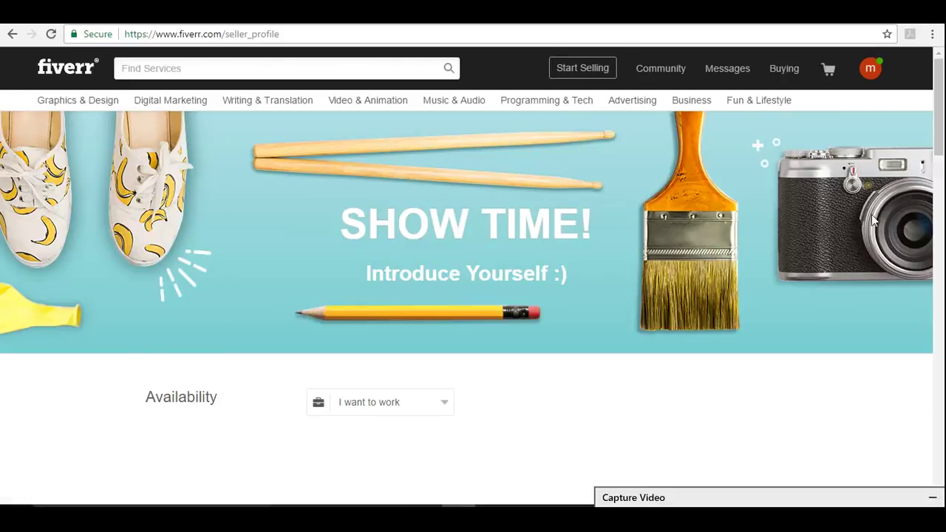
# Step: Set the seller availability to Part Time, less than 30 hours a week, with the earnings range that starts at $500
pyautogui.moveTo(941, 131); pyautogui.dragTo(942, 175)
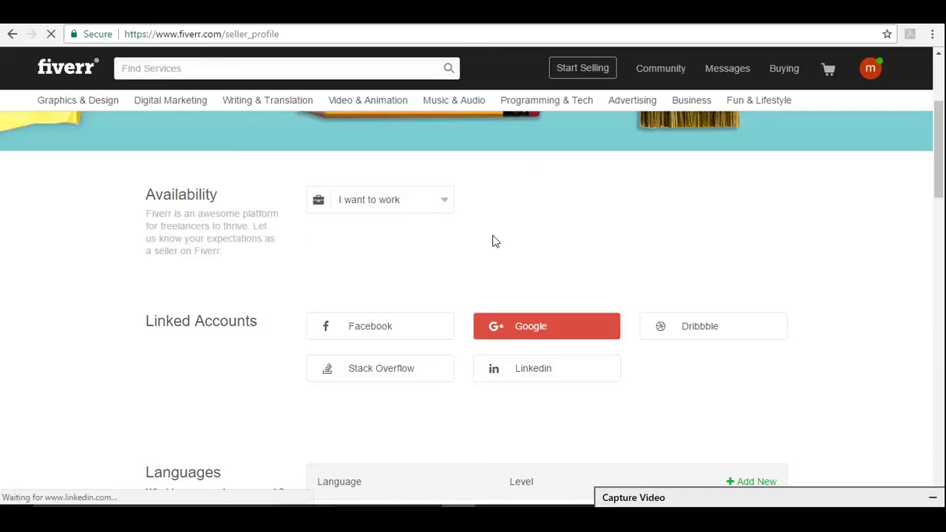
pyautogui.click(418, 203)
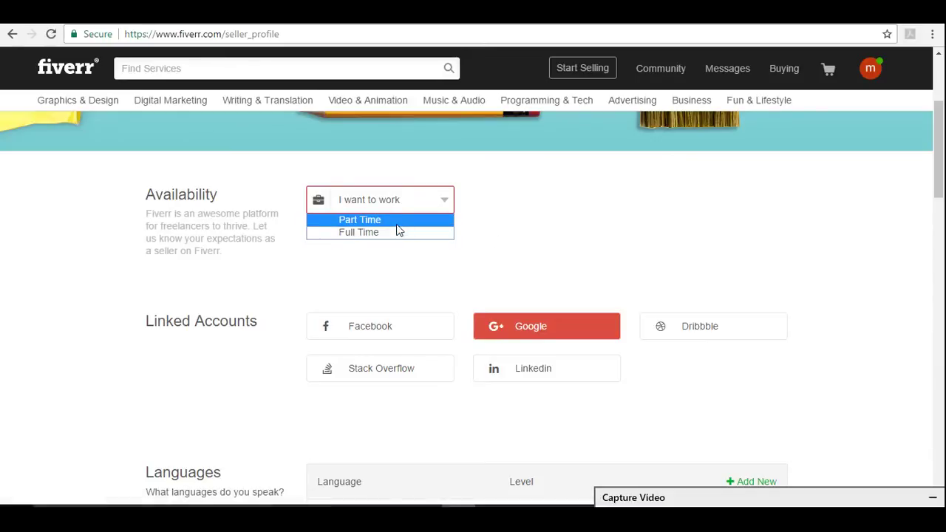
pyautogui.click(396, 221)
pyautogui.click(560, 209)
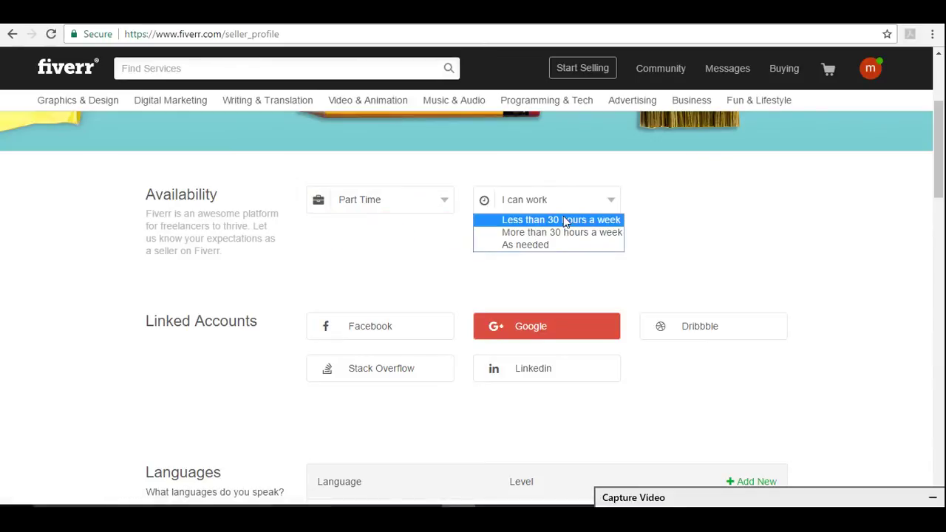
pyautogui.click(565, 221)
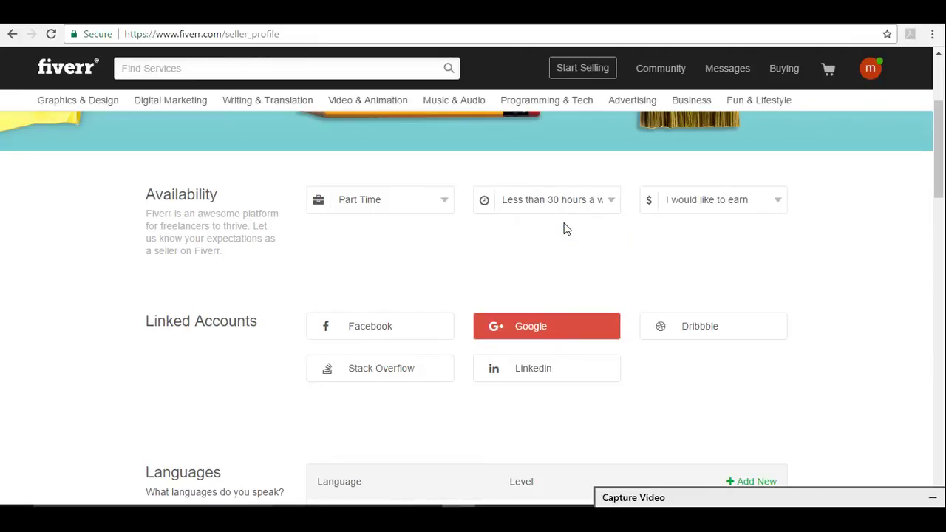
pyautogui.click(721, 196)
pyautogui.click(721, 232)
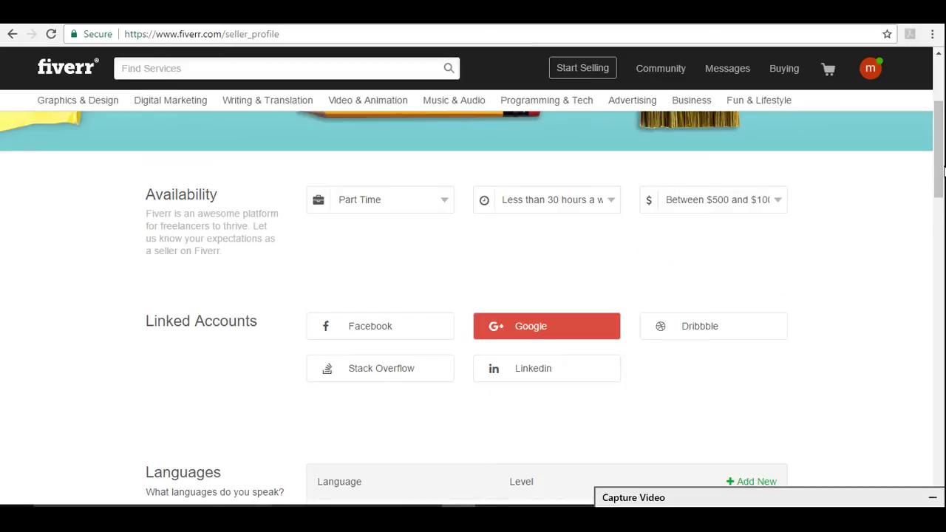
# Step: Add Graphic Design to the seller profile's skills with the experience level Expert
pyautogui.moveTo(938, 158); pyautogui.dragTo(940, 188)
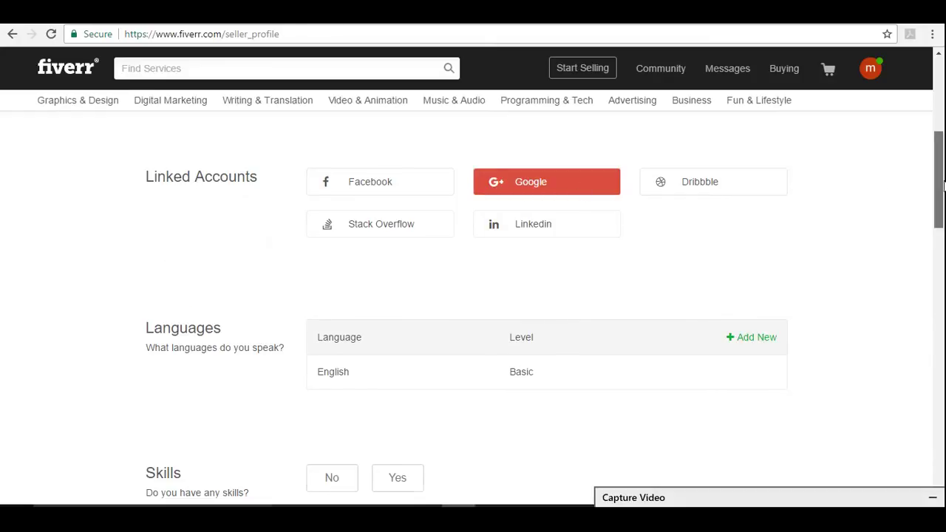
pyautogui.moveTo(939, 187); pyautogui.dragTo(941, 218)
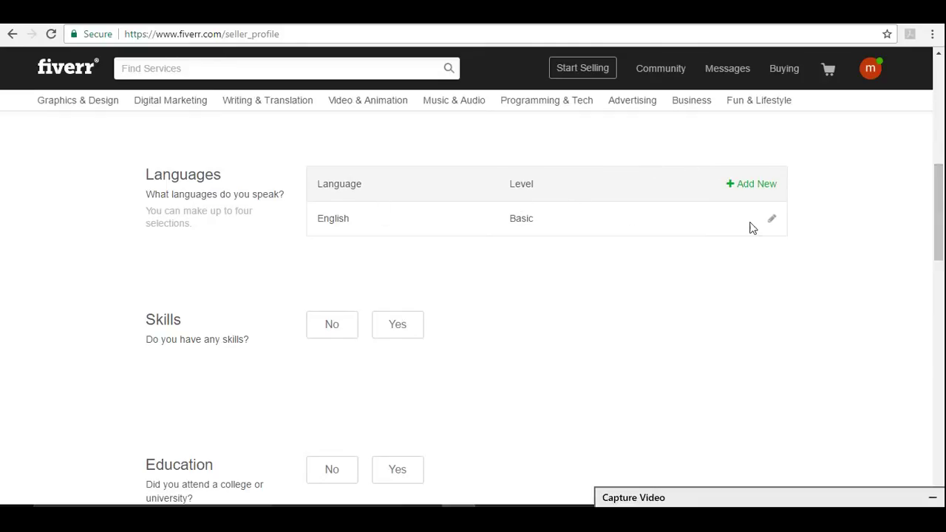
pyautogui.click(405, 334)
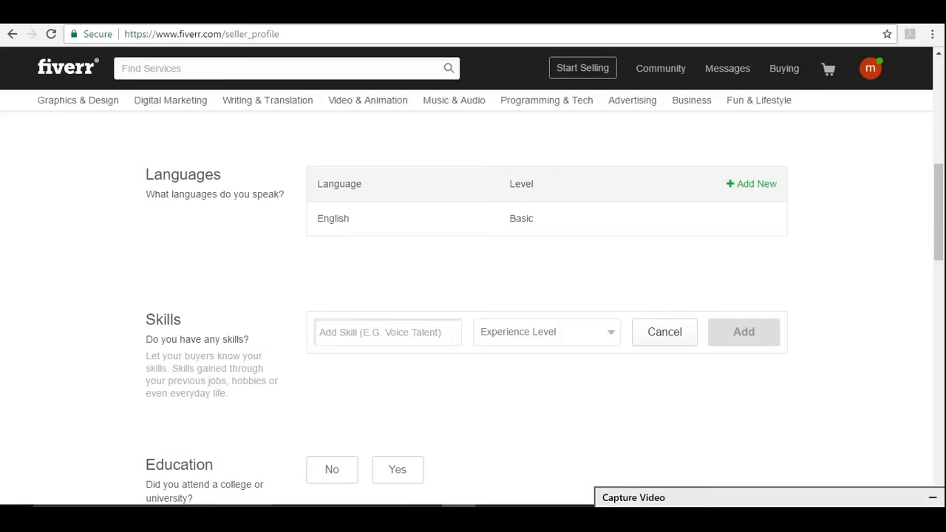
pyautogui.write('Graphic')
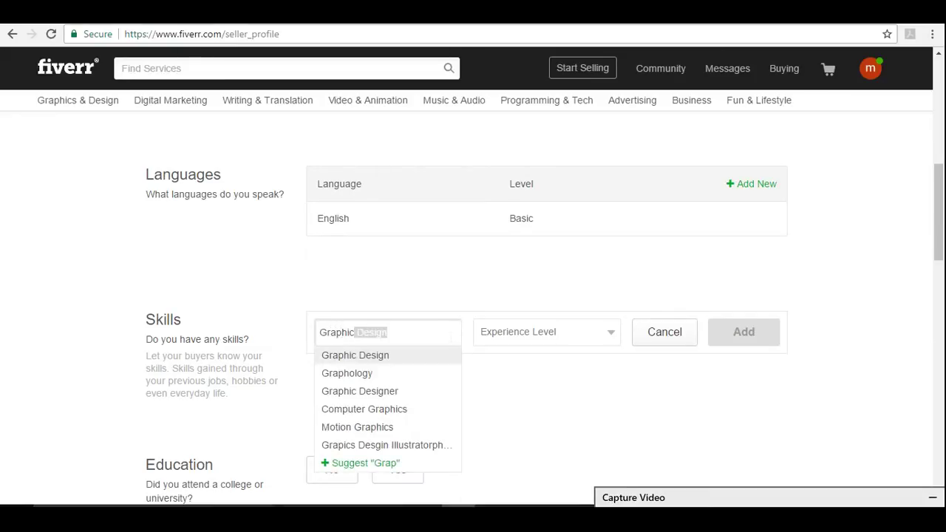
pyautogui.click(589, 334)
pyautogui.click(564, 377)
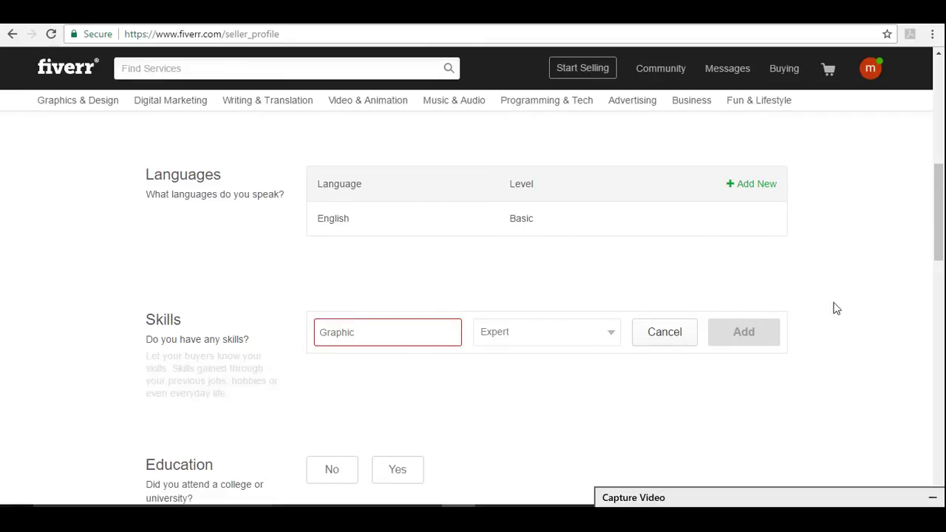
pyautogui.scroll(-2, 940, 244)
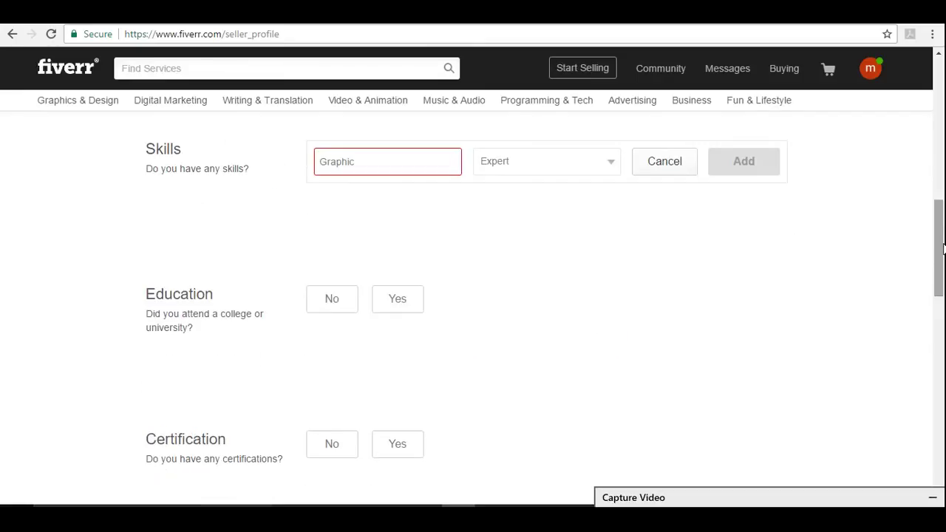
pyautogui.click(447, 161)
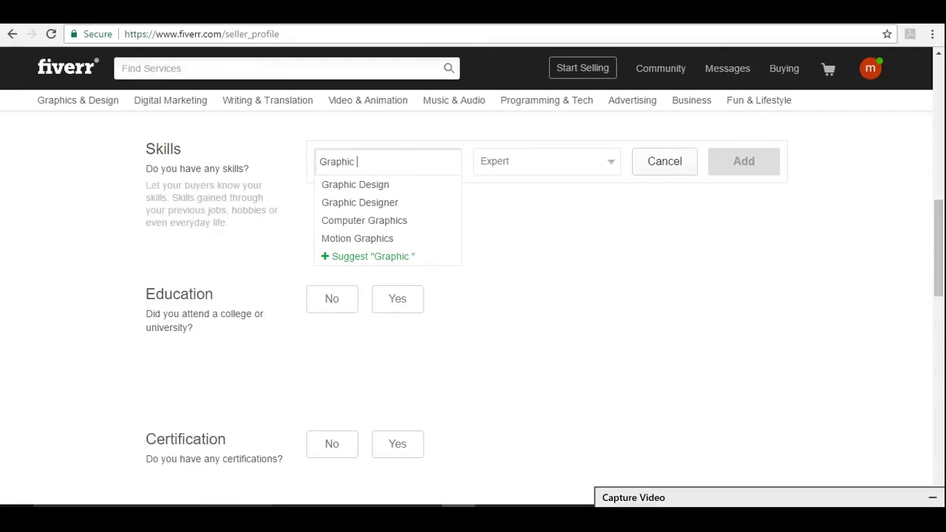
pyautogui.click(419, 185)
pyautogui.click(743, 161)
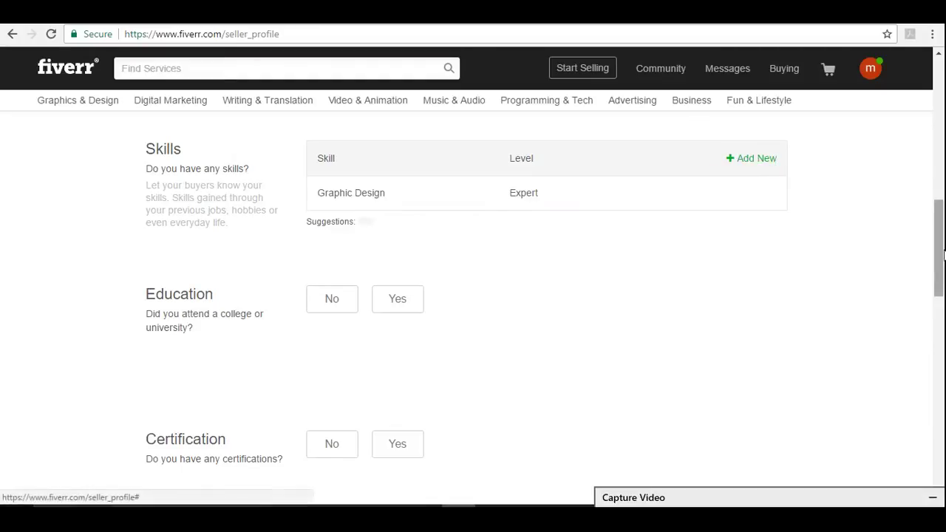
# Step: Answer No to the certification, education and portfolio questions of the seller profile
pyautogui.scroll(-1, 940, 275)
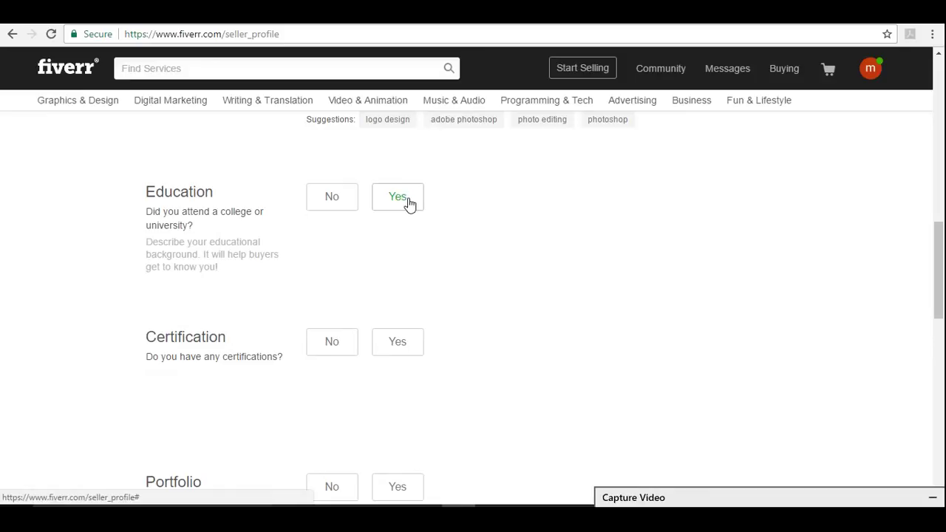
pyautogui.click(336, 341)
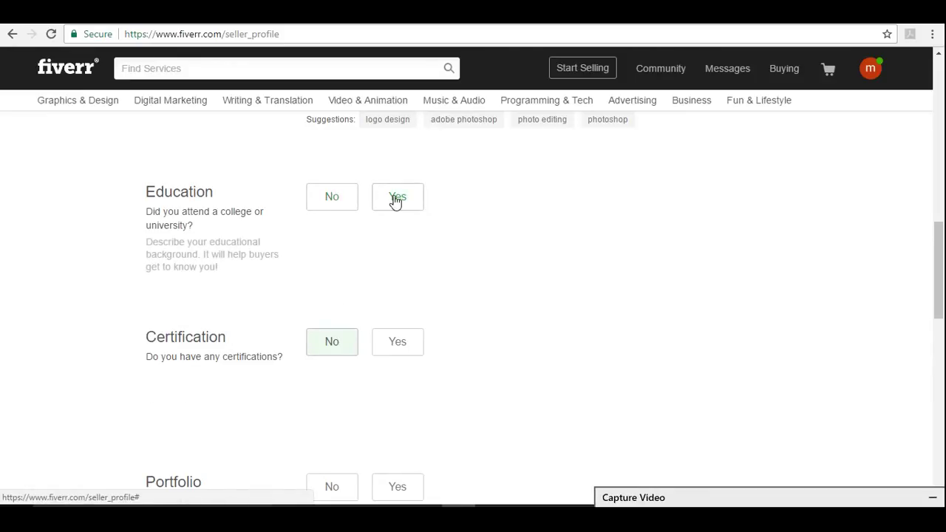
pyautogui.click(350, 202)
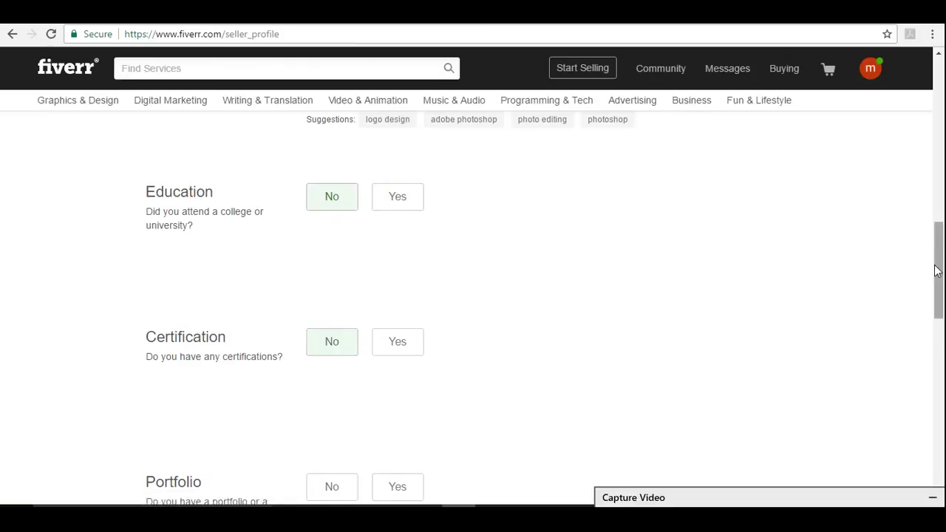
pyautogui.moveTo(938, 270); pyautogui.dragTo(942, 338)
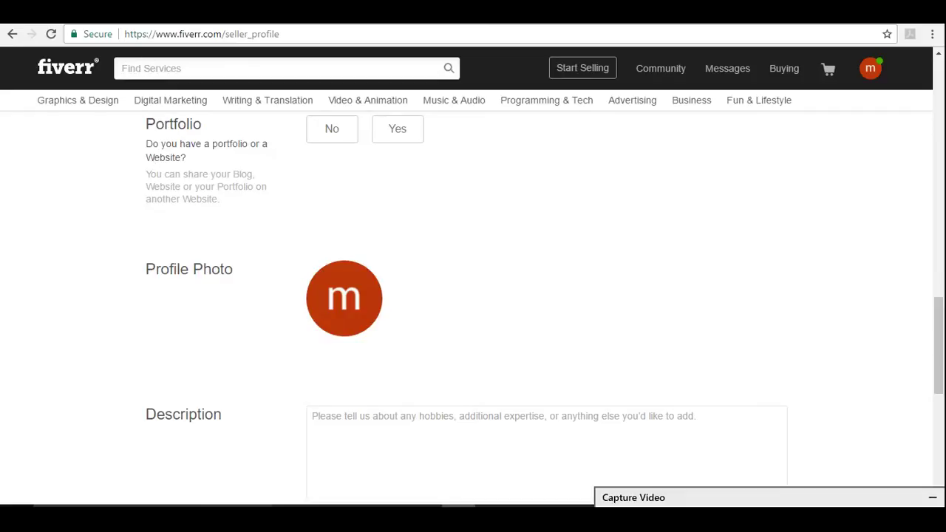
pyautogui.click(348, 141)
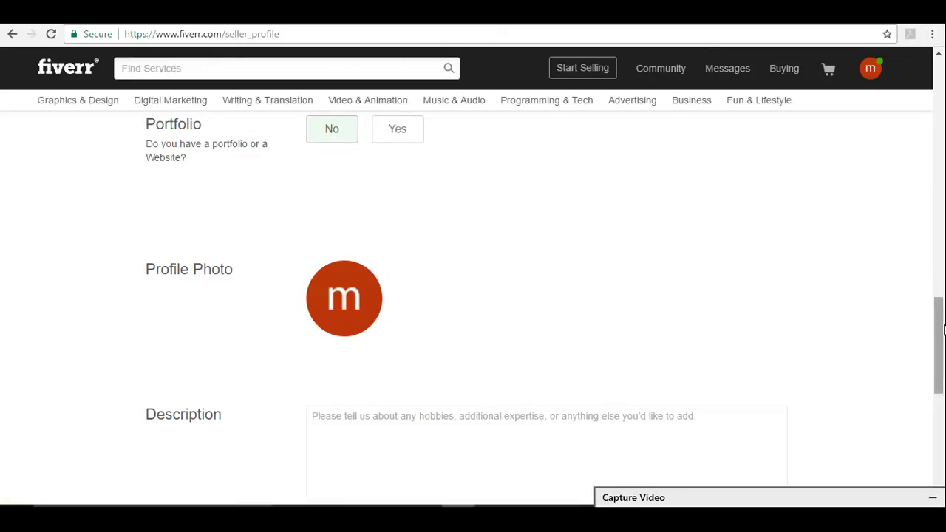
# Step: Fill in the profile description, introducing an experienced graphic designer of eye-catching logos and listing services such as custom logo, business card, Facebook cover and letterhead
pyautogui.scroll(-1, 940, 348)
pyautogui.scroll(-1, 941, 347)
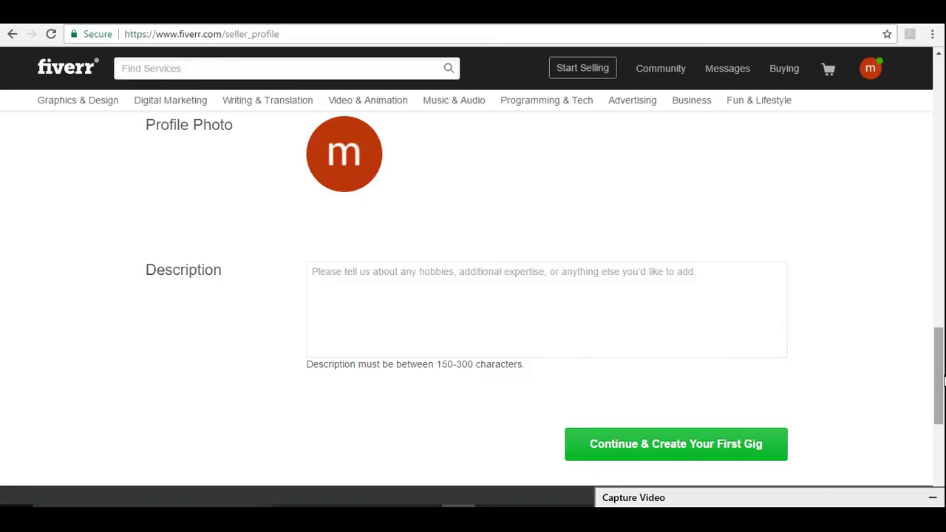
pyautogui.click(768, 340)
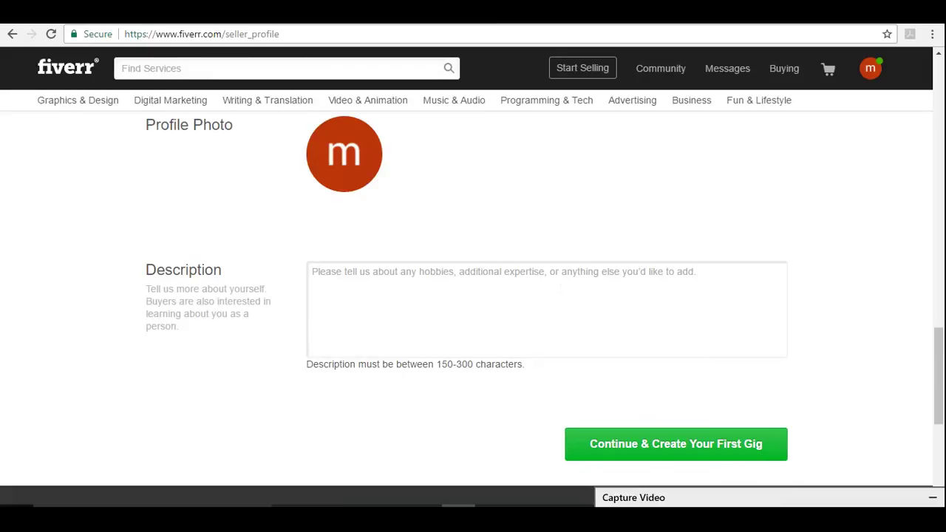
pyautogui.write('I')
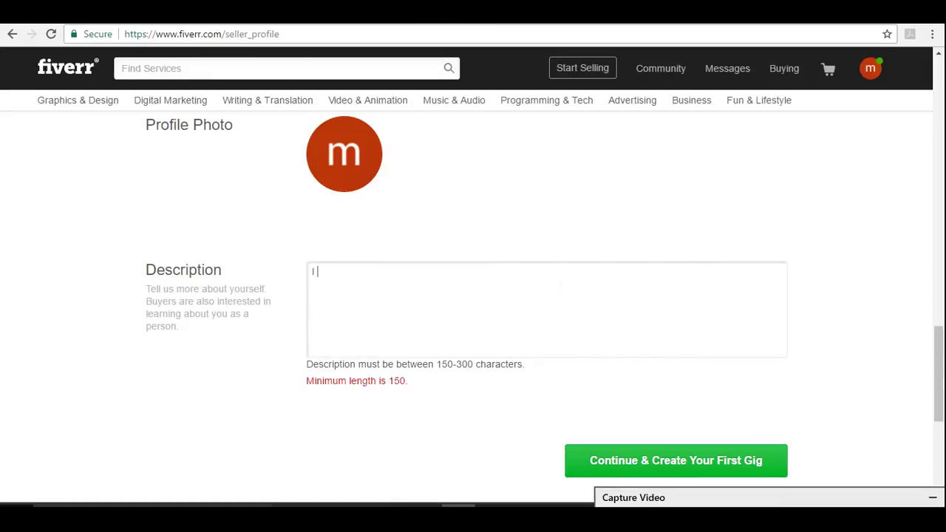
pyautogui.write(' a')
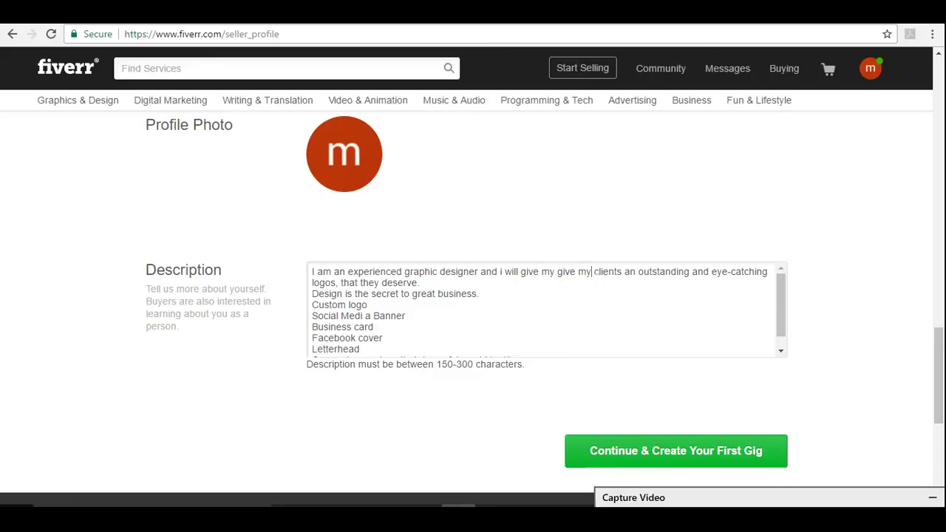
# Step: Remove the repeated words "give my" before "clients" in the description's first sentence
pyautogui.hotkey('ctrl', 'shift', 'Left')
pyautogui.hotkey('ctrl', 'shift', 'Left')
pyautogui.press('BackSpace')
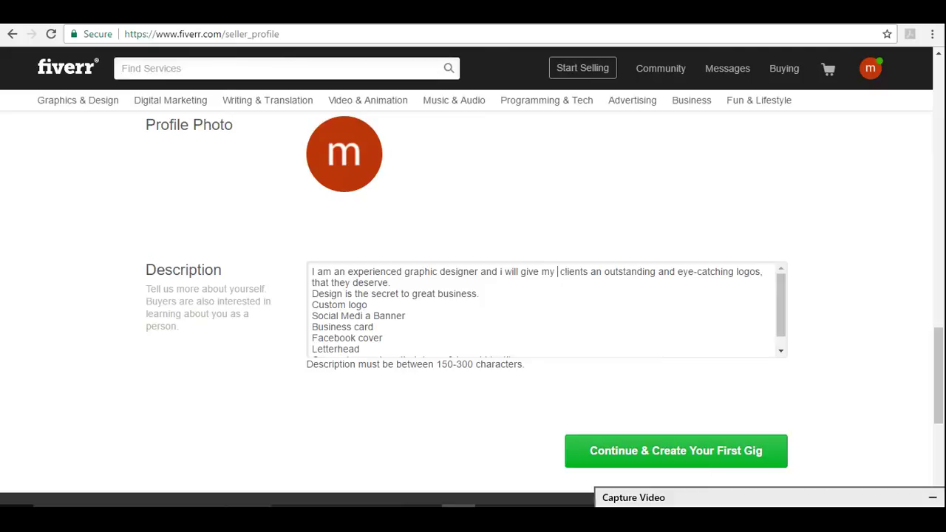
# Step: Highlight the description lines from "Design is the secret to great business." through "Letterhead" to review them
pyautogui.click(377, 353)
pyautogui.hotkey('shift', 'Up')
pyautogui.hotkey('shift', 'Up')
pyautogui.hotkey('shift', 'Up')
pyautogui.hotkey('shift', 'Up')
pyautogui.hotkey('shift', 'Up')
pyautogui.hotkey('shift', 'Home')
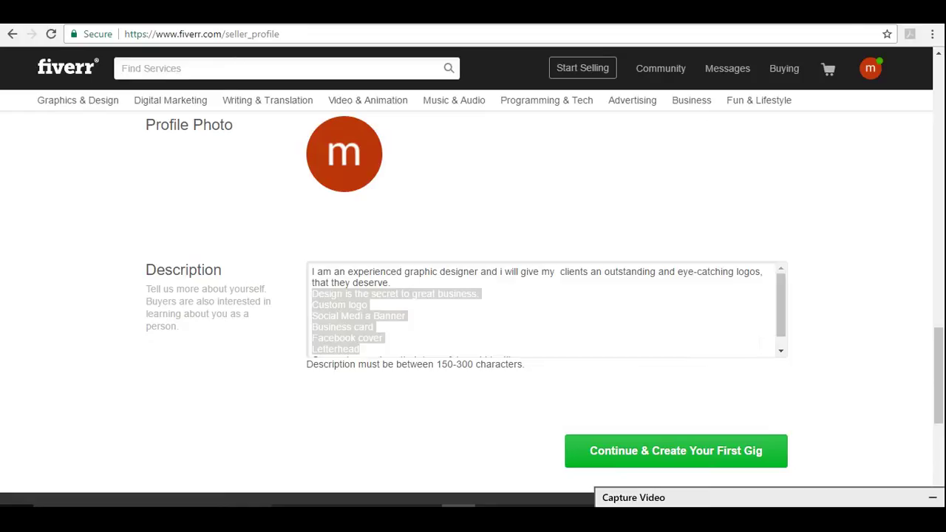
pyautogui.moveTo(783, 319)
pyautogui.mouseDown()
pyautogui.moveTo(781, 333)
pyautogui.moveTo(777, 305)
pyautogui.mouseUp()
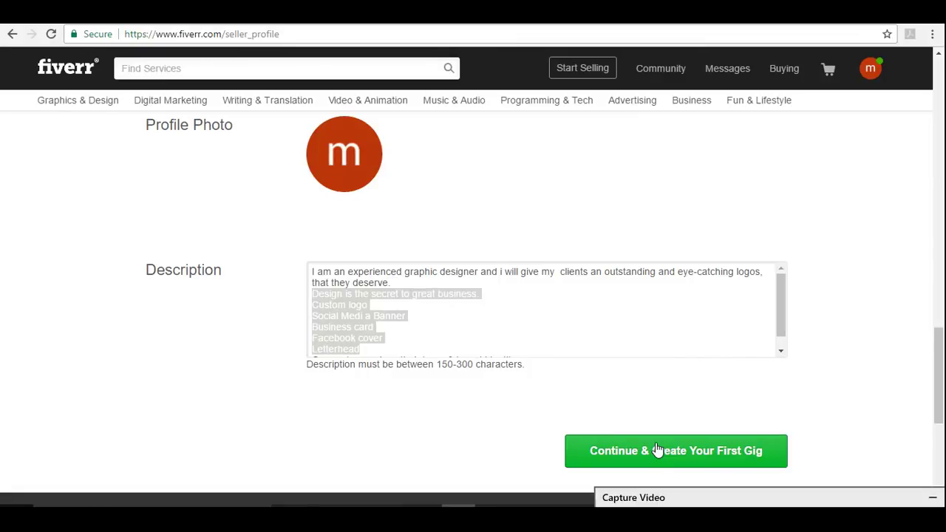
# Step: Submit the seller profile and continue to creating the first gig
pyautogui.click(656, 449)
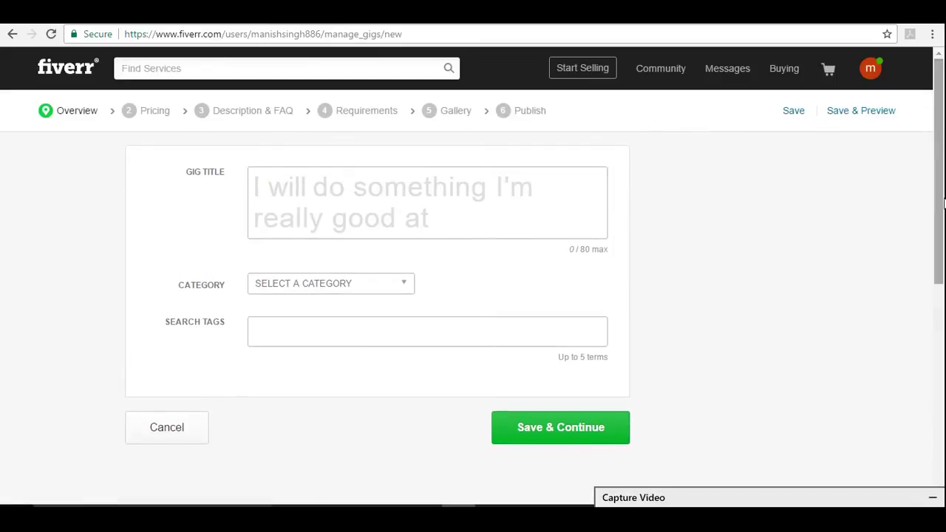
# Step: Enter the gig title "create a logo for your business"
pyautogui.click(313, 187)
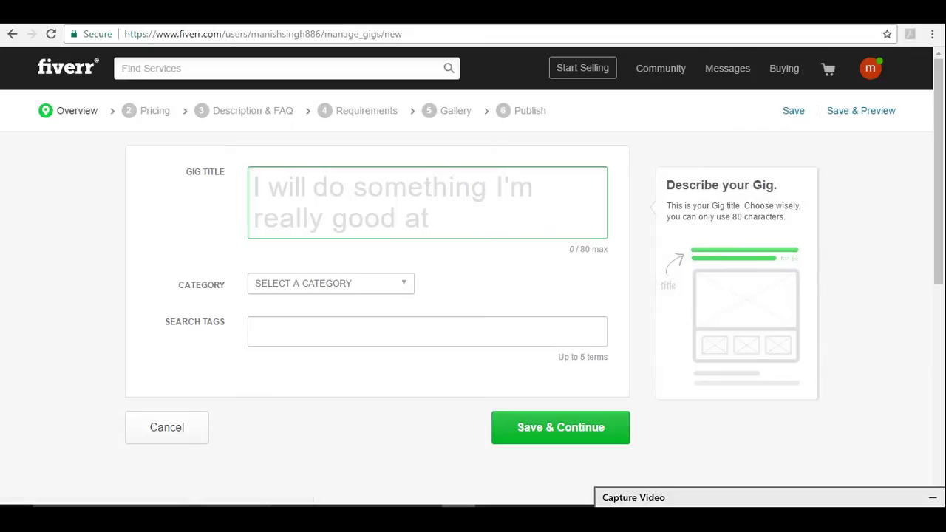
pyautogui.write('create a logo')
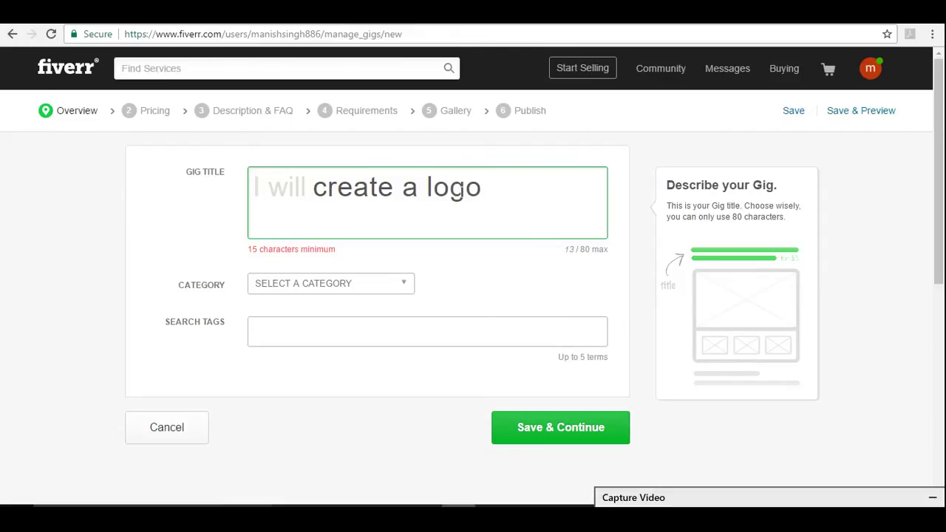
pyautogui.write(' for m')
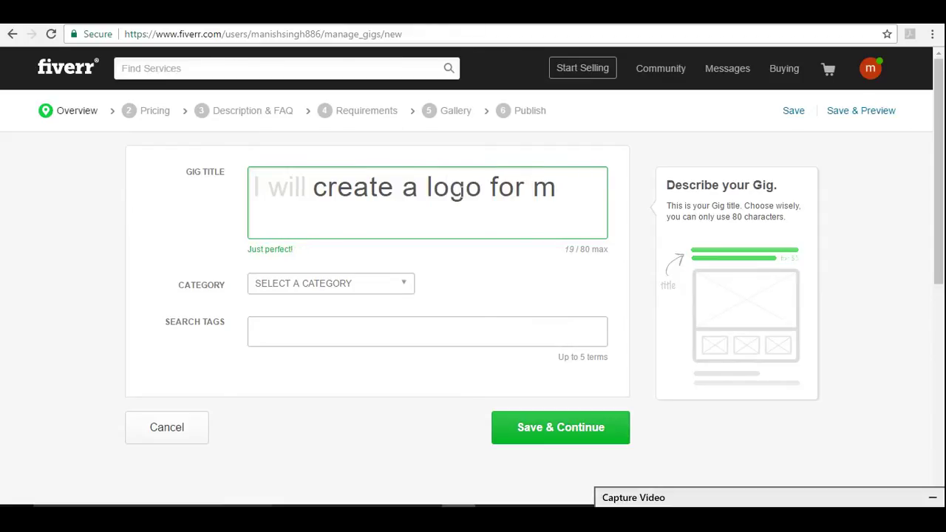
pyautogui.press('BackSpace')
pyautogui.write('a')
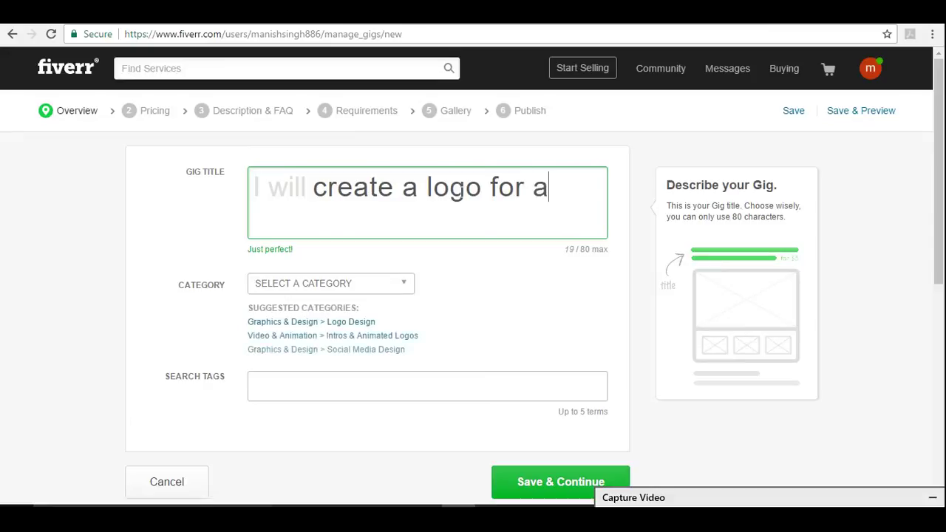
pyautogui.press('BackSpace')
pyautogui.write('your businr')
pyautogui.press('BackSpace')
pyautogui.write('ess')
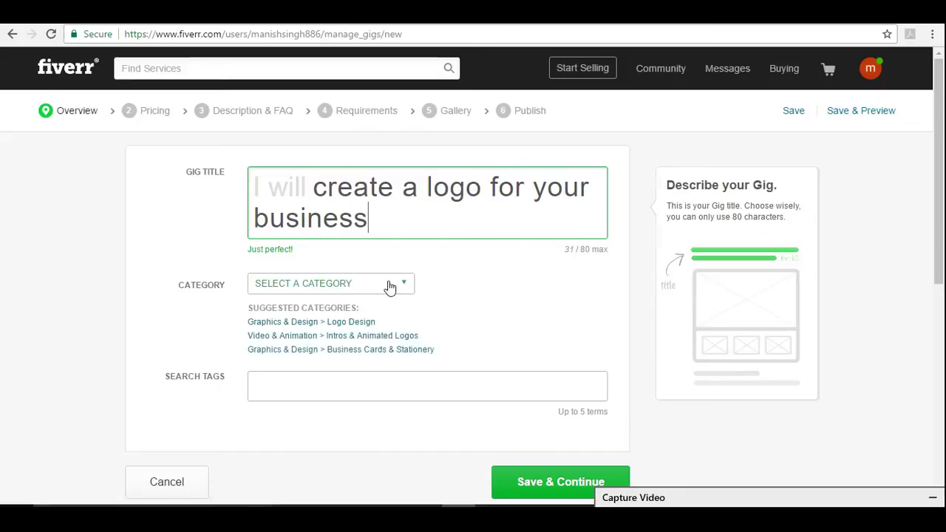
# Step: Set the gig's category to Graphics & Design with the Logo Design subcategory
pyautogui.click(391, 285)
pyautogui.click(363, 295)
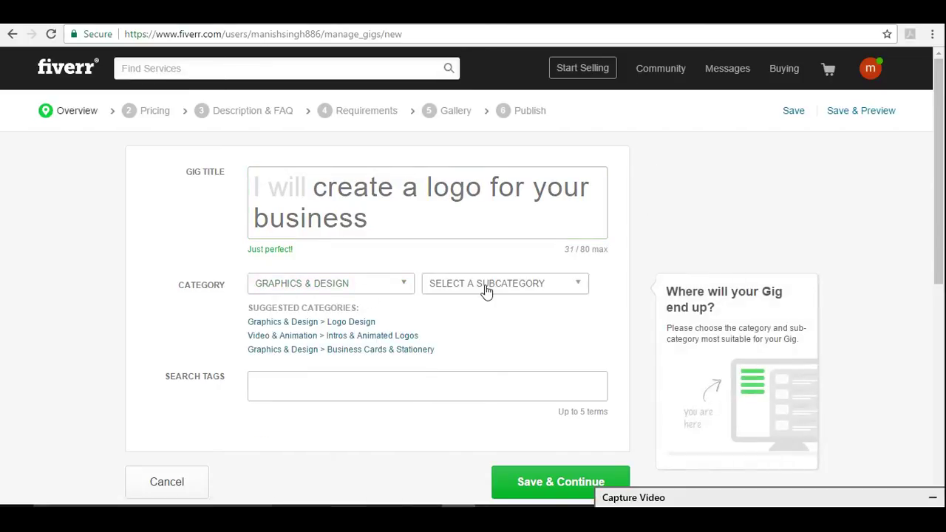
pyautogui.click(485, 290)
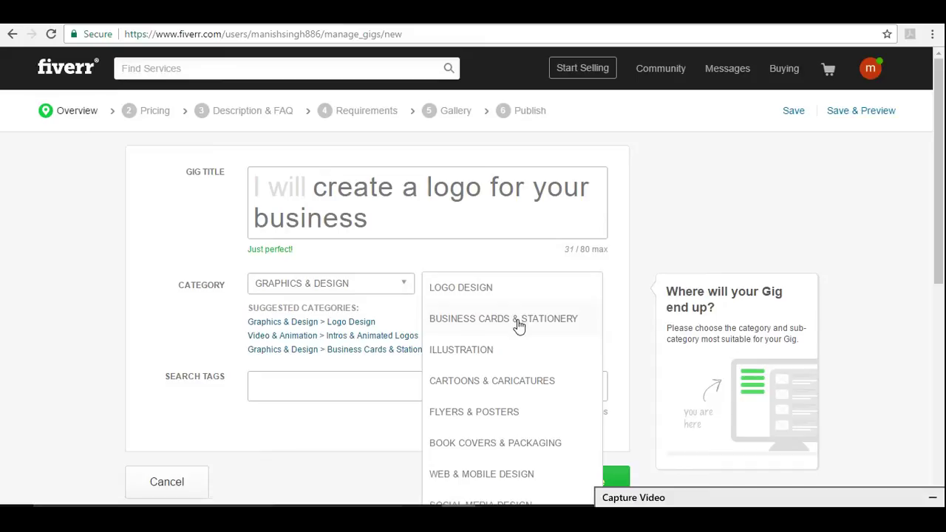
pyautogui.click(500, 286)
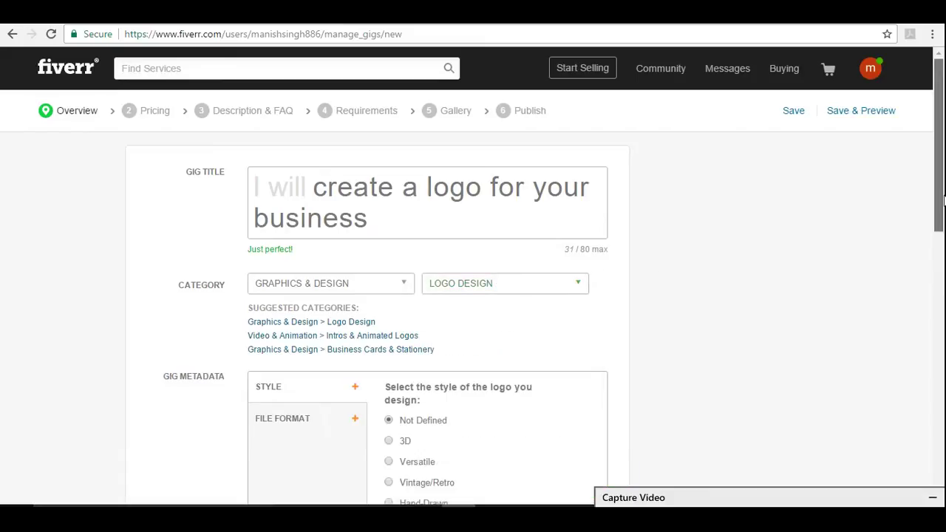
# Step: Add the search tags Graphics Design, Logo Design, Social Media Banner, Banner and Poster to the gig
pyautogui.moveTo(943, 201); pyautogui.dragTo(943, 363)
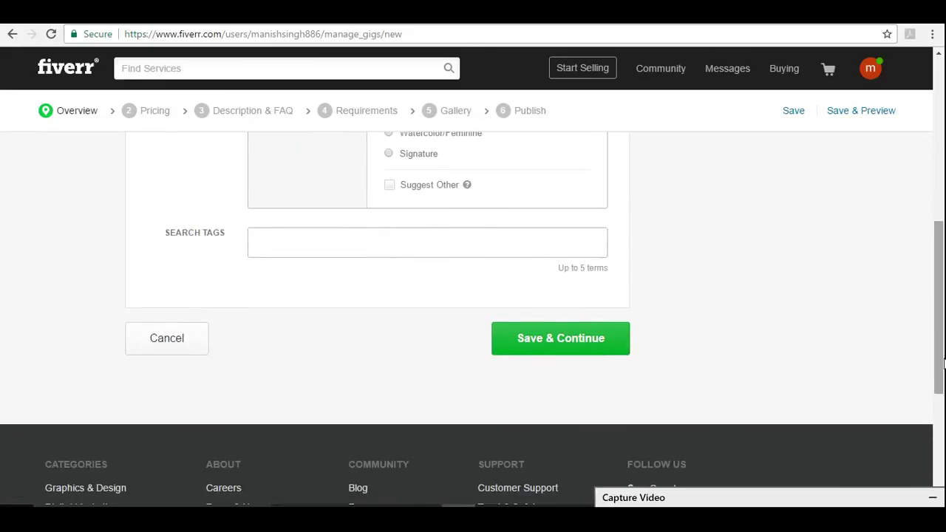
pyautogui.moveTo(405, 229)
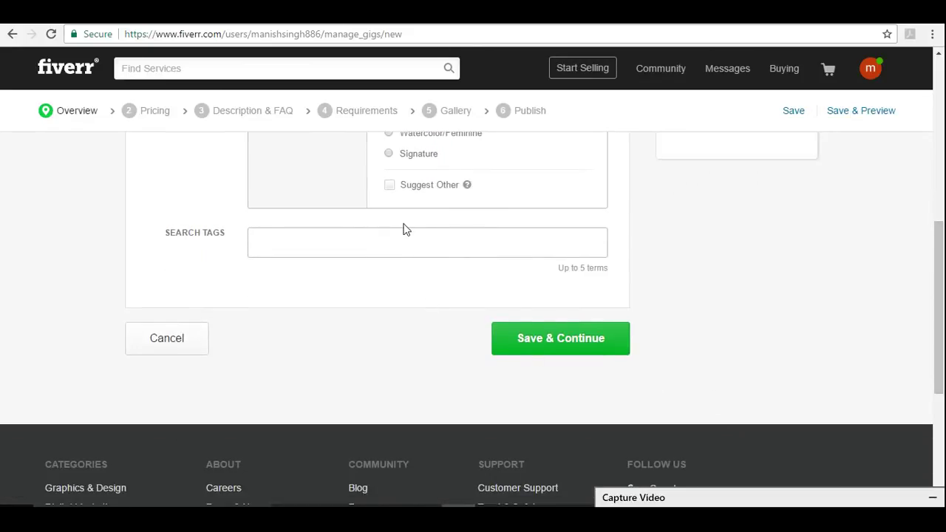
pyautogui.click(404, 246)
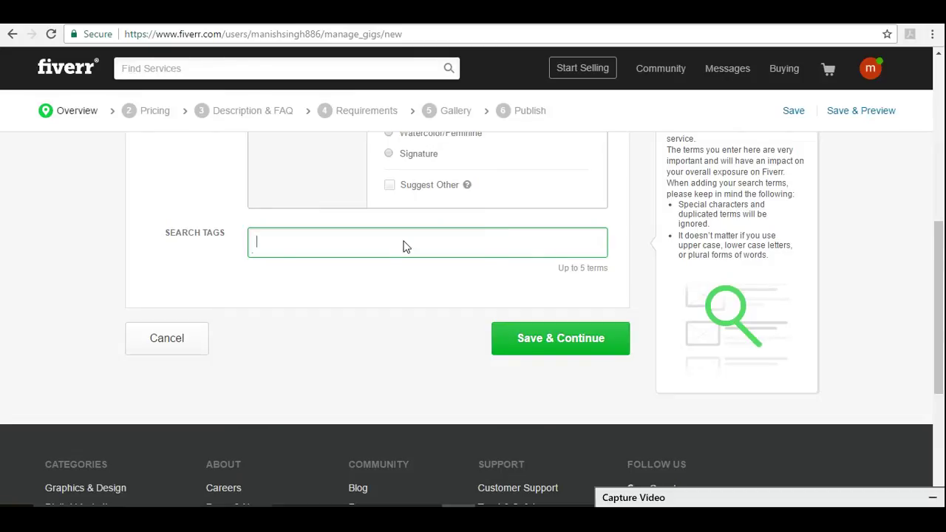
pyautogui.click(219, 66)
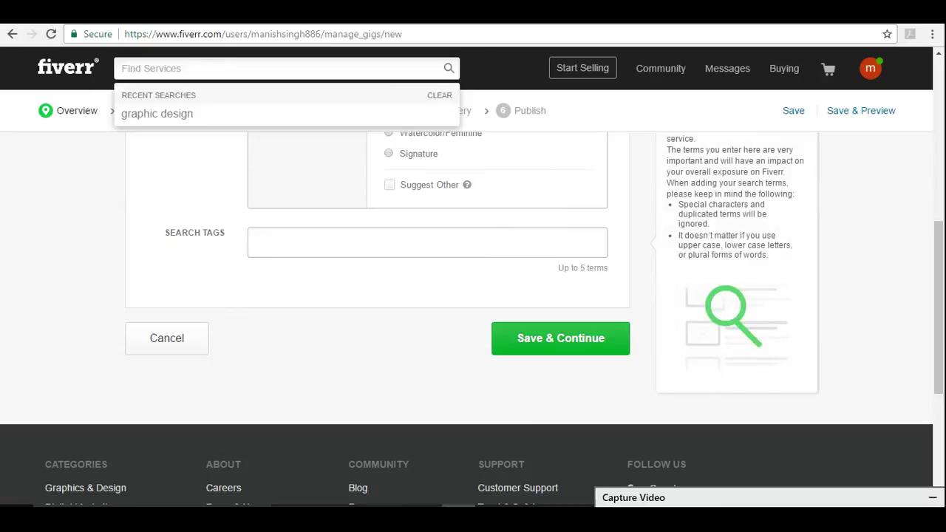
pyautogui.click(251, 250)
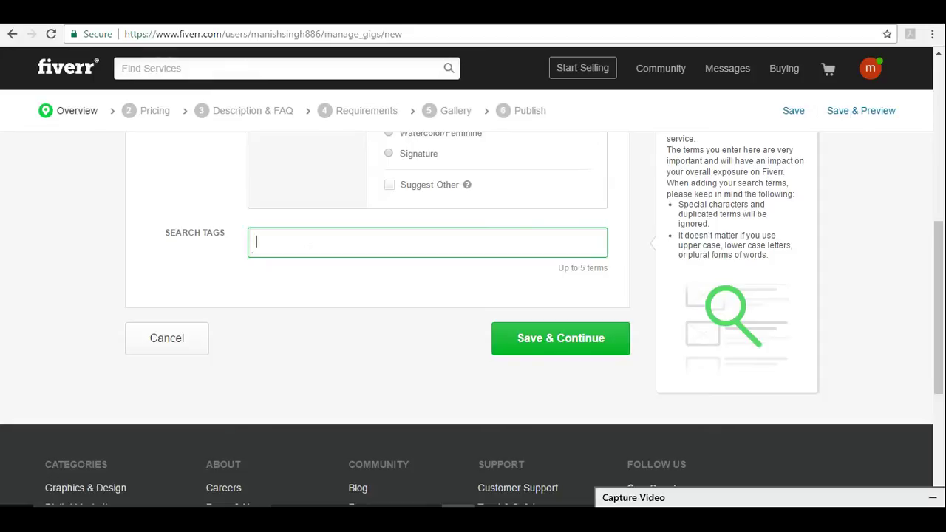
pyautogui.write('Grap')
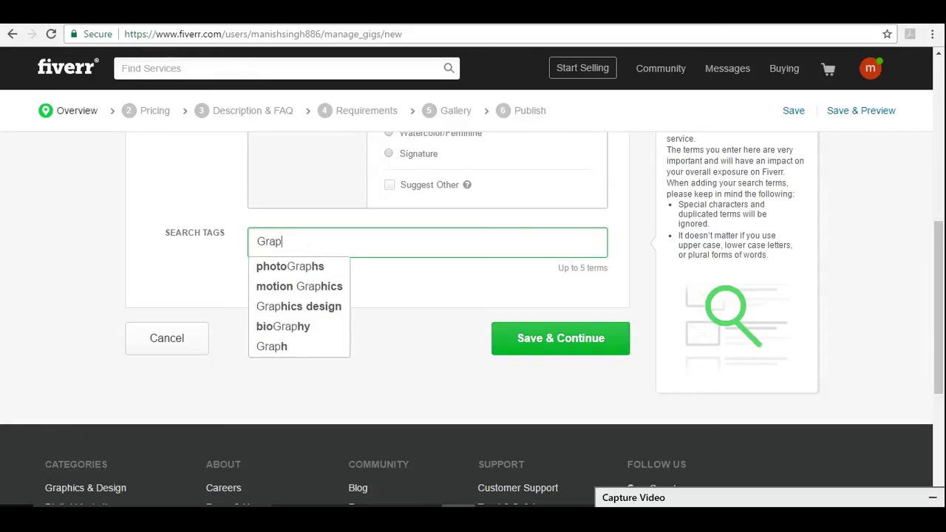
pyautogui.write('hic design')
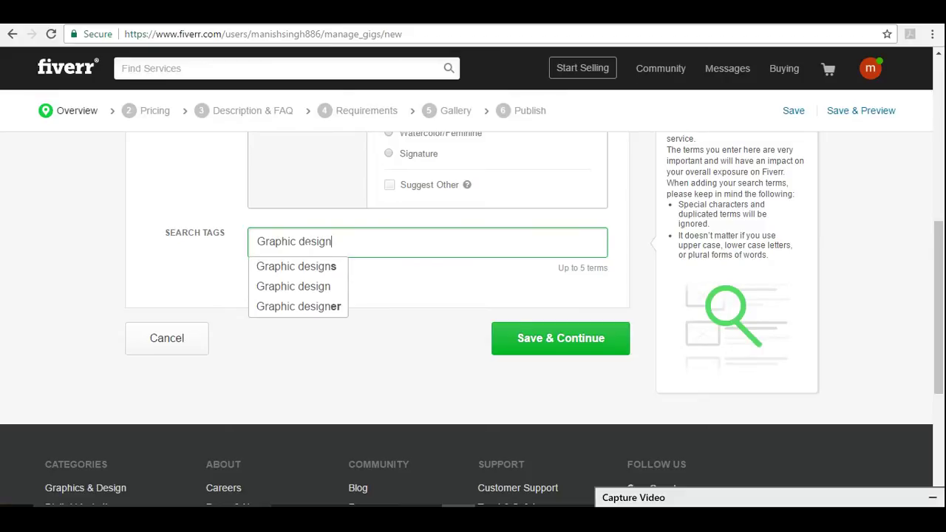
pyautogui.press('Return')
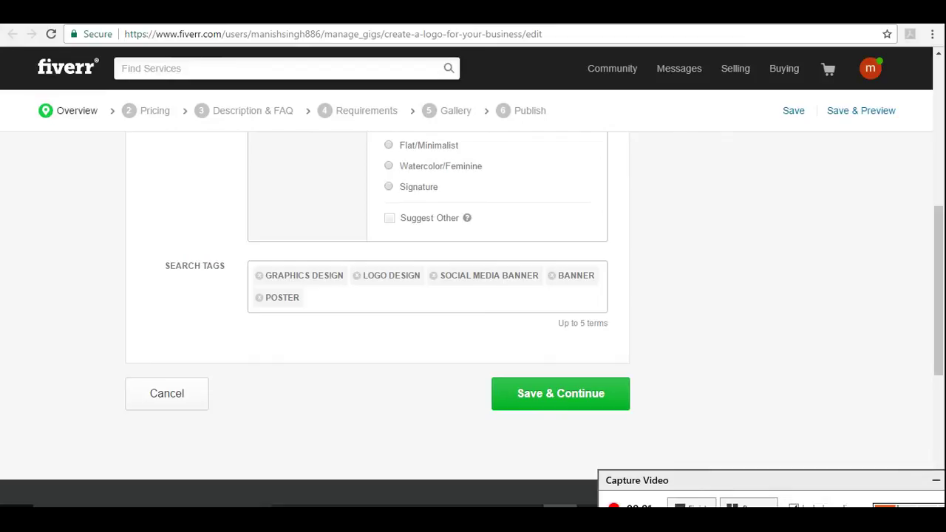
# Step: Save the gig overview and continue to the pricing stage
pyautogui.click(392, 291)
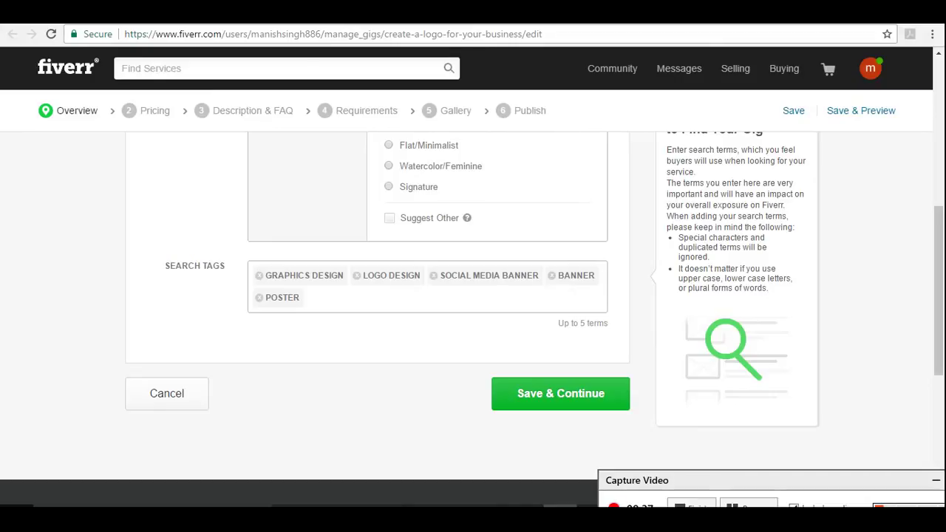
pyautogui.click(543, 396)
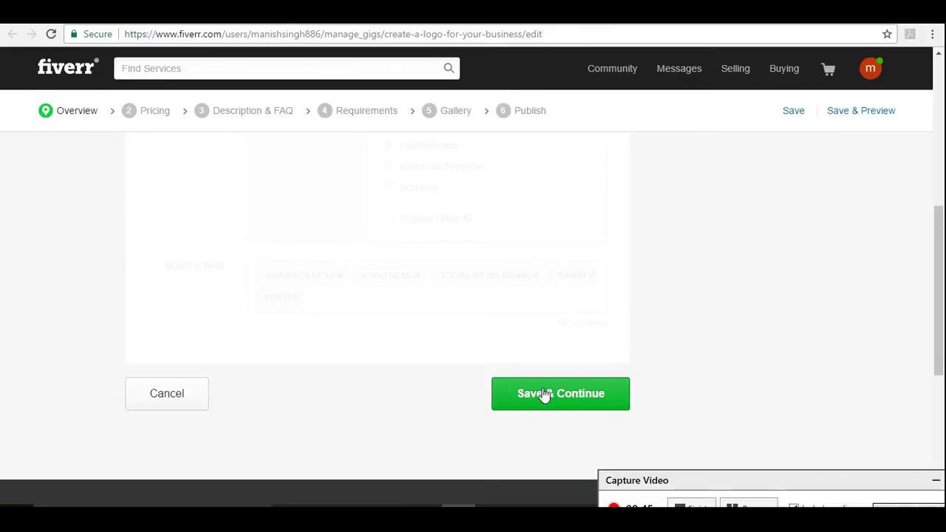
pyautogui.click(543, 395)
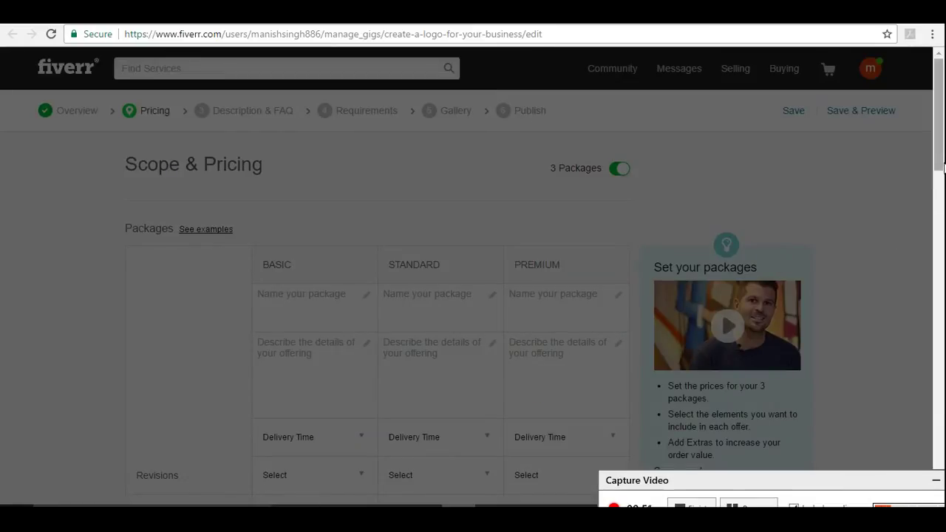
# Step: Dismiss the Gig Packages introduction and switch off the 3 Packages option so only the Basic package is offered
pyautogui.moveTo(943, 168)
pyautogui.mouseDown()
pyautogui.moveTo(943, 188)
pyautogui.moveTo(941, 170)
pyautogui.mouseUp()
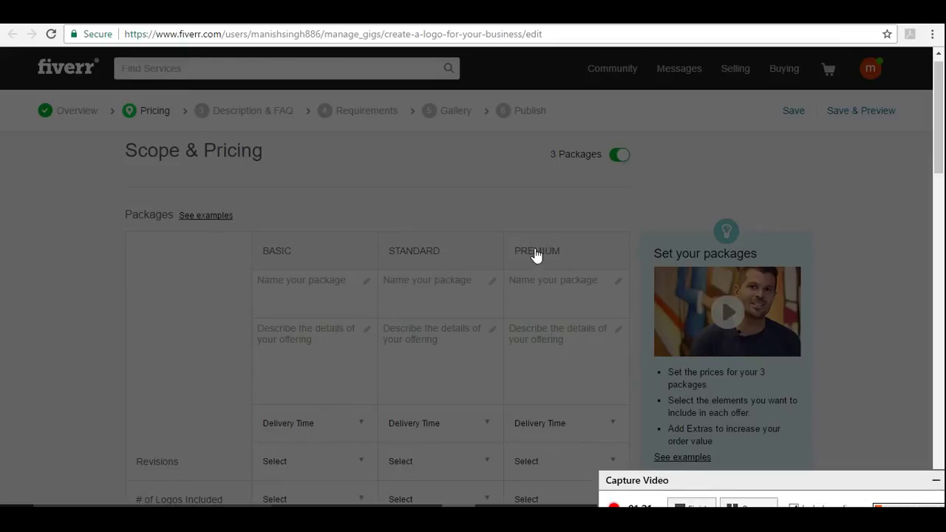
pyautogui.moveTo(943, 139); pyautogui.dragTo(943, 241)
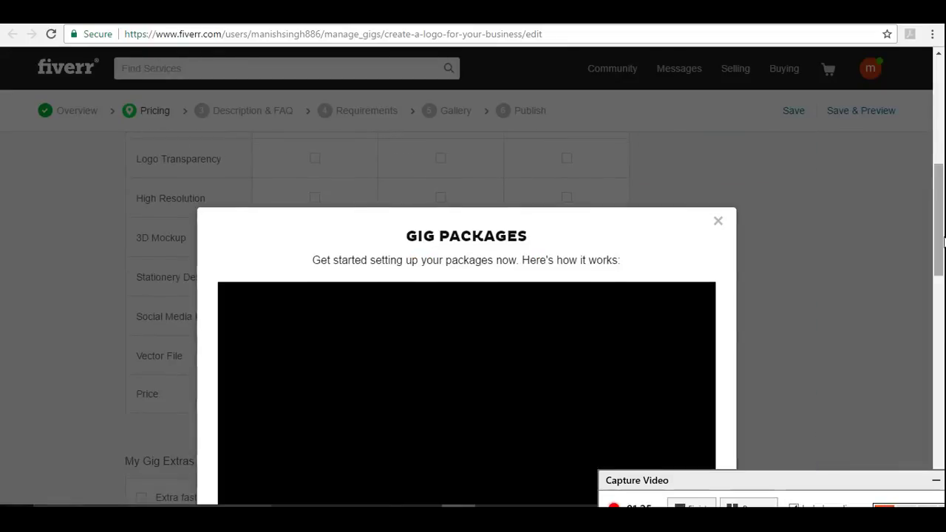
pyautogui.click(718, 220)
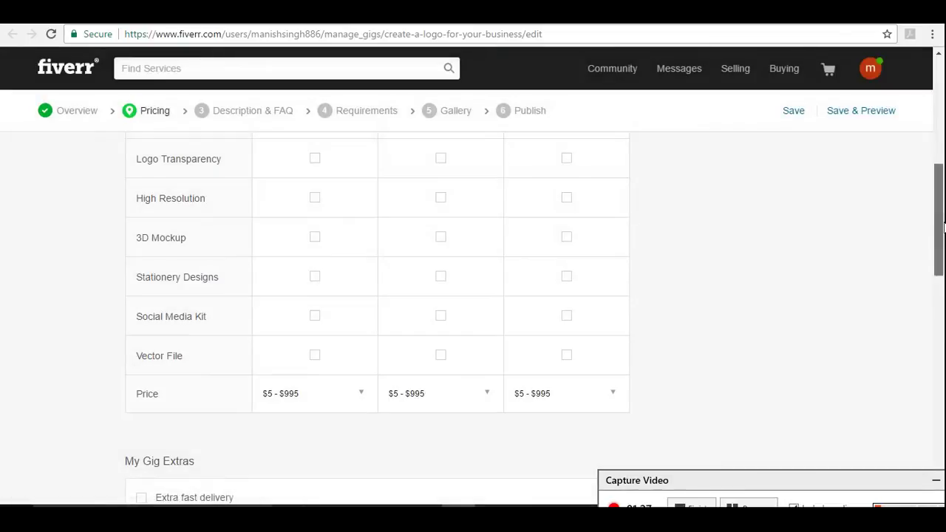
pyautogui.moveTo(943, 225); pyautogui.dragTo(934, 81)
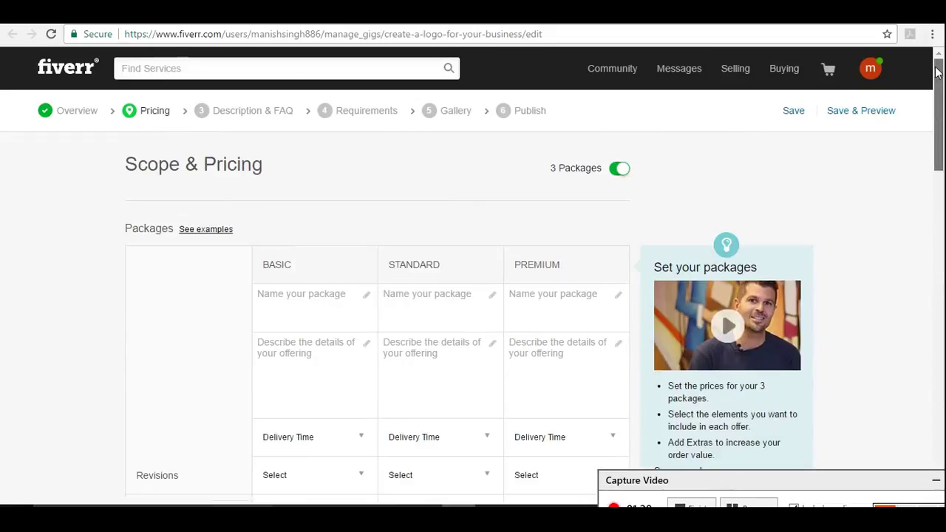
pyautogui.click(620, 170)
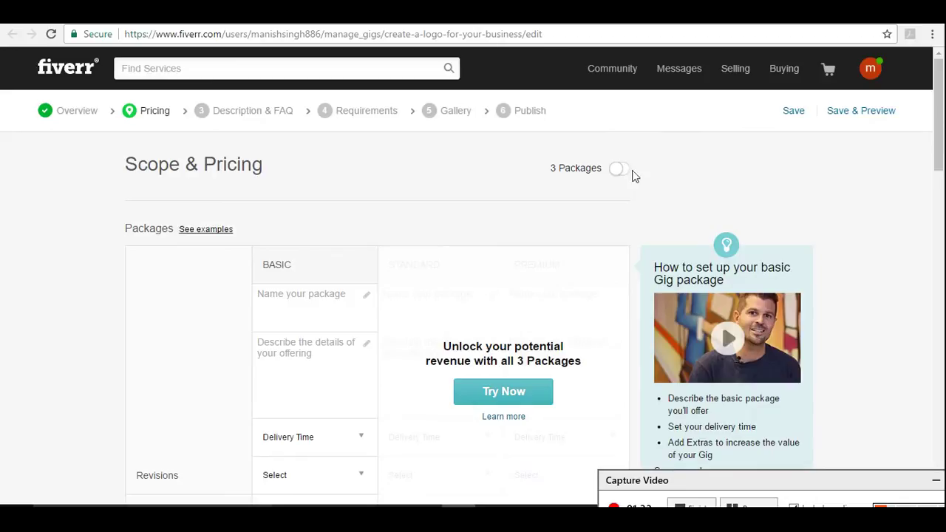
# Step: Name the Basic package "Graphic design"
pyautogui.moveTo(942, 138); pyautogui.dragTo(943, 161)
pyautogui.click(310, 207)
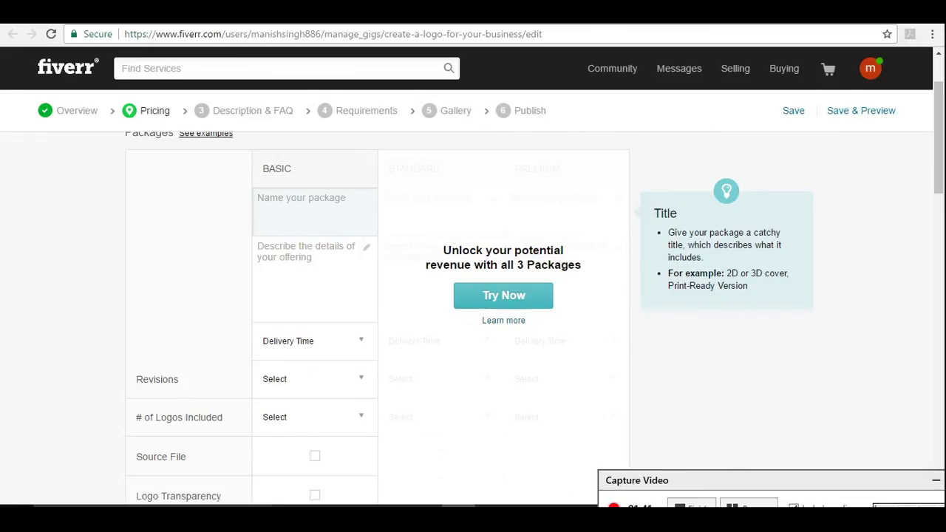
pyautogui.click(306, 175)
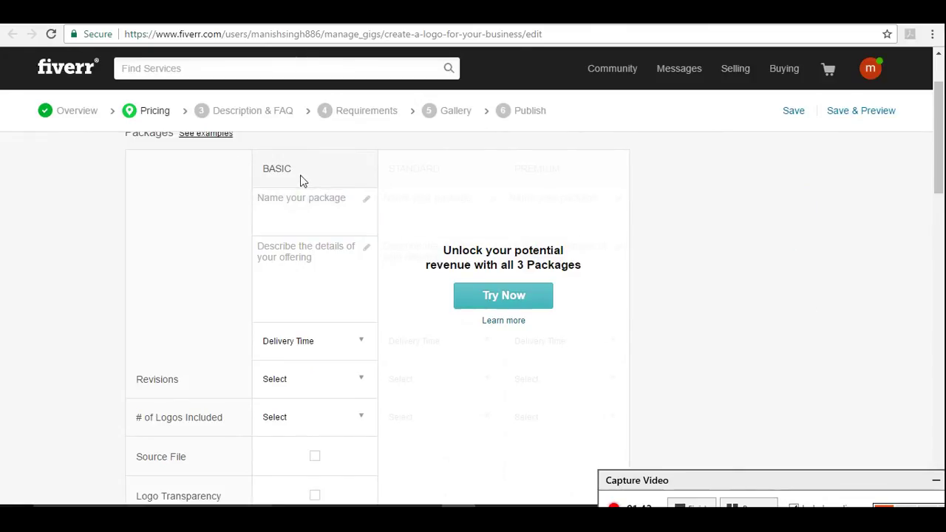
pyautogui.click(303, 198)
pyautogui.write('Gra')
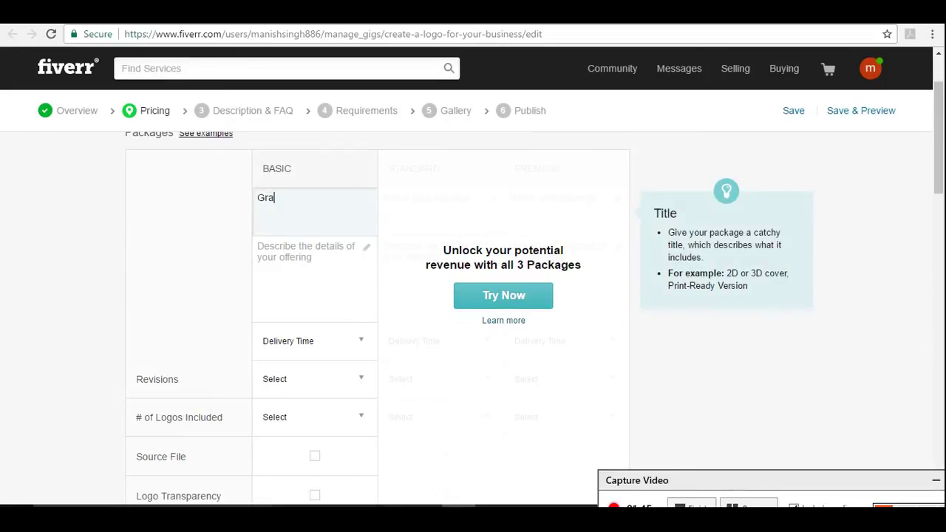
pyautogui.write('phic design')
# Step: Describe the Basic package's offering as "I will design a logo withing hours"
pyautogui.press('Tab')
pyautogui.write('I will desig')
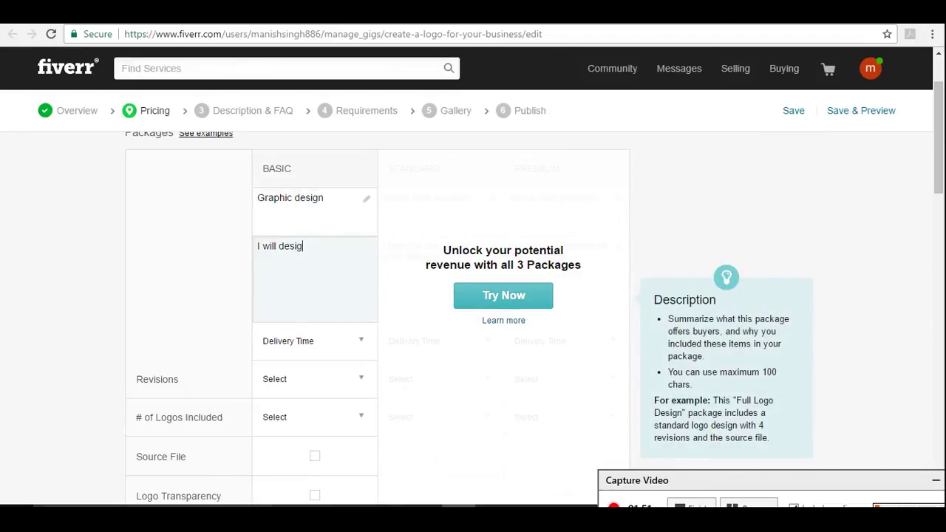
pyautogui.write('n ')
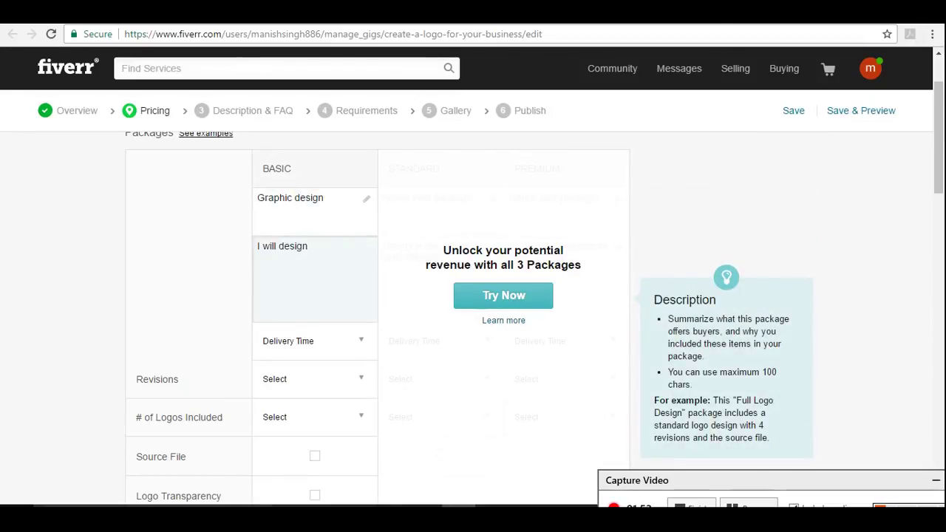
pyautogui.write('a logo withing hours')
# Step: Set the Basic package's delivery time to 2 Days Delivery and its revisions to 1
pyautogui.click(329, 345)
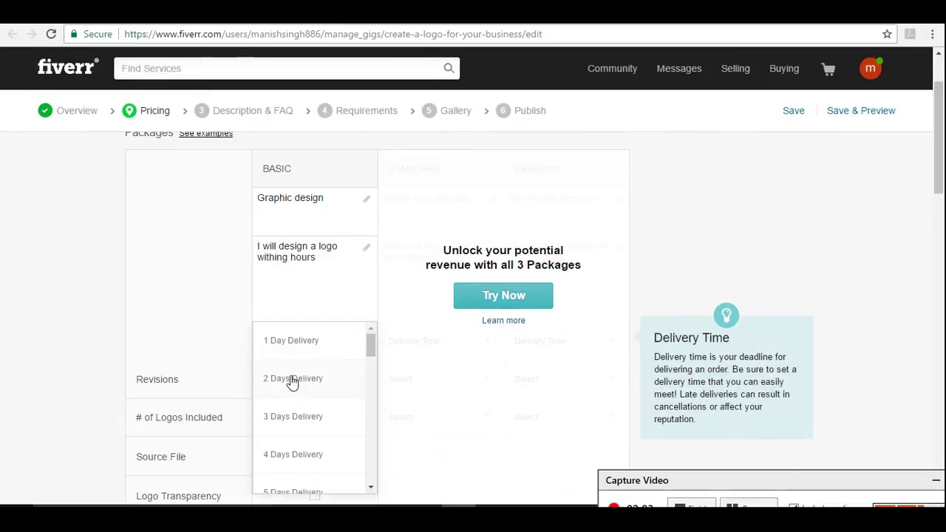
pyautogui.click(294, 381)
pyautogui.click(332, 390)
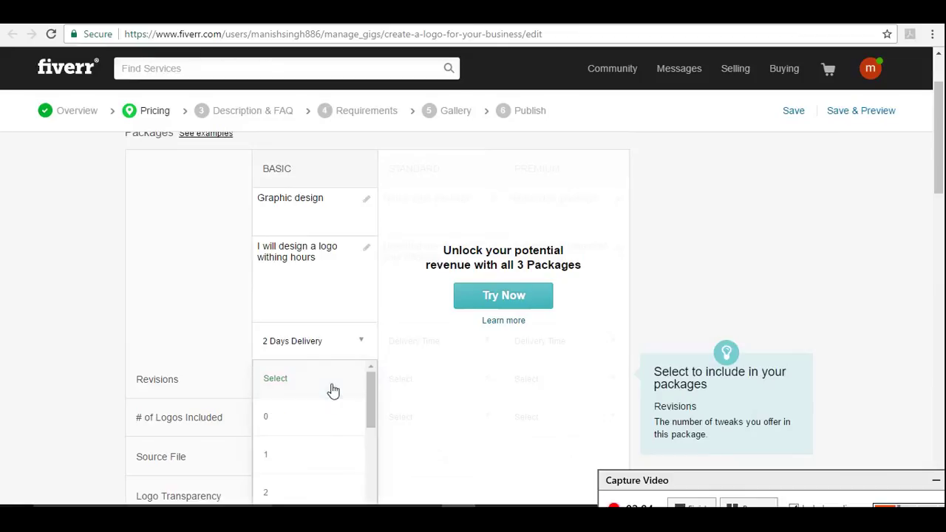
pyautogui.click(300, 455)
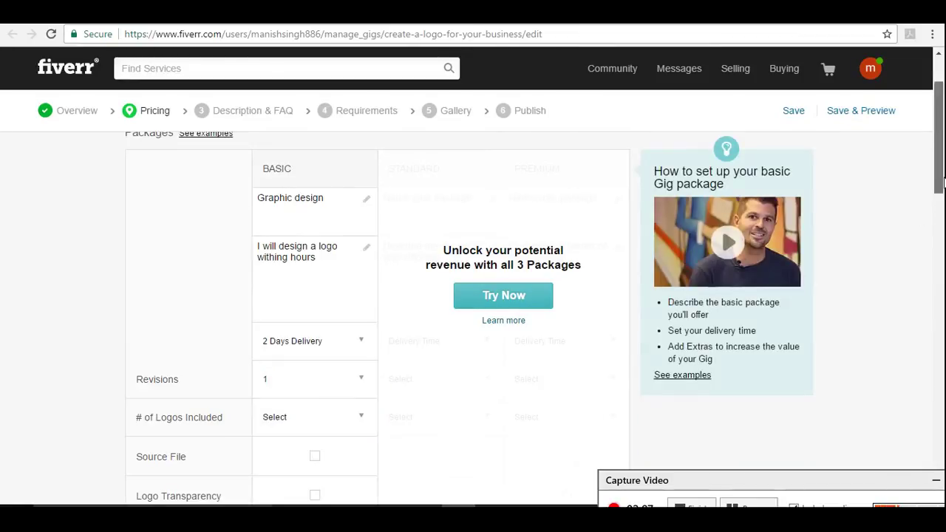
# Step: Set the number of logos in the Basic package to 1 and include the source file
pyautogui.moveTo(940, 184); pyautogui.dragTo(941, 238)
pyautogui.click(354, 200)
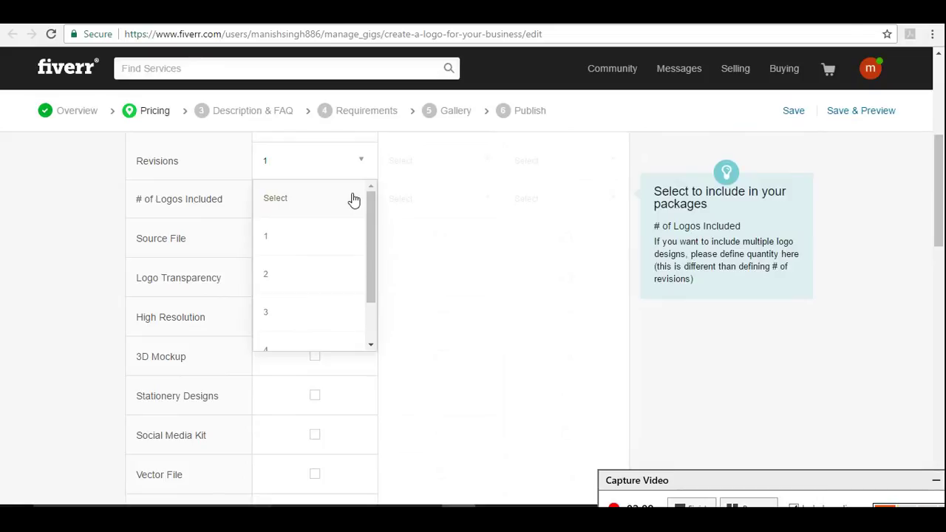
pyautogui.click(294, 245)
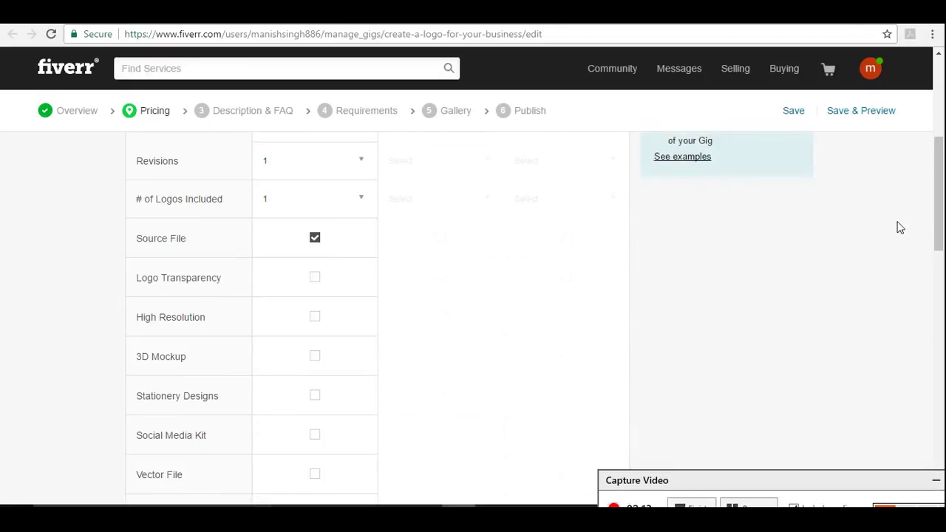
# Step: Enable the Extra fast delivery and Additional Revision gig extras, allowing 1 additional day for an extra revision
pyautogui.moveTo(940, 214); pyautogui.dragTo(943, 317)
pyautogui.moveTo(580, 265)
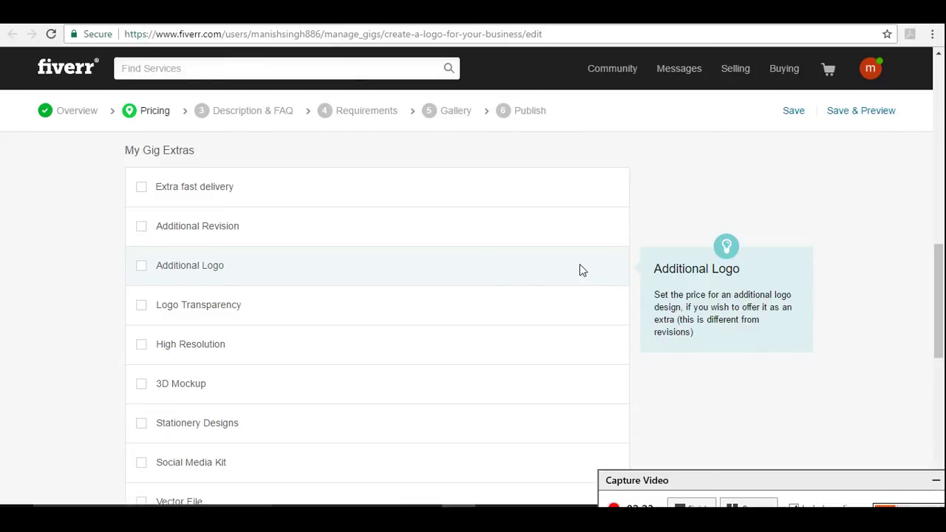
pyautogui.click(144, 189)
pyautogui.click(146, 264)
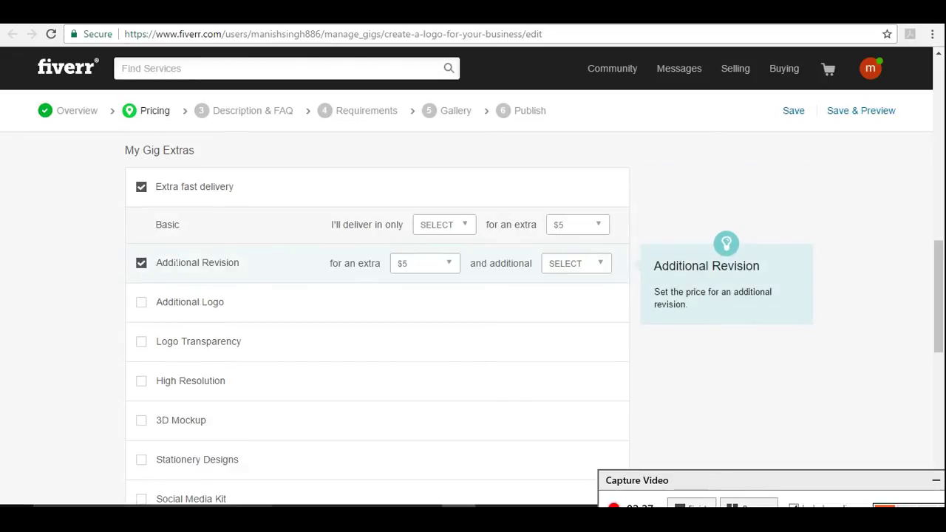
pyautogui.click(559, 271)
pyautogui.click(563, 298)
# Step: Offer the Basic package's extra fast delivery in 1 day for an extra $5 and try to save the pricing
pyautogui.click(429, 231)
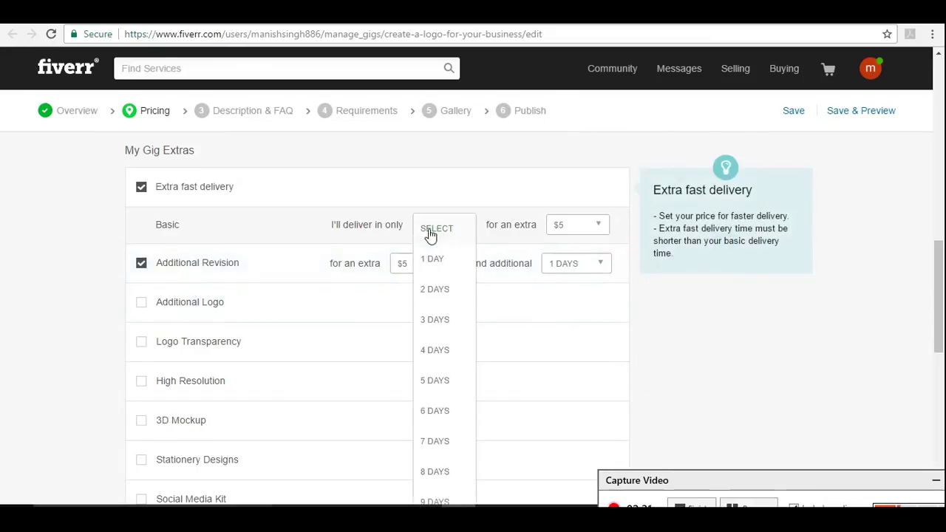
pyautogui.click(435, 258)
pyautogui.click(586, 236)
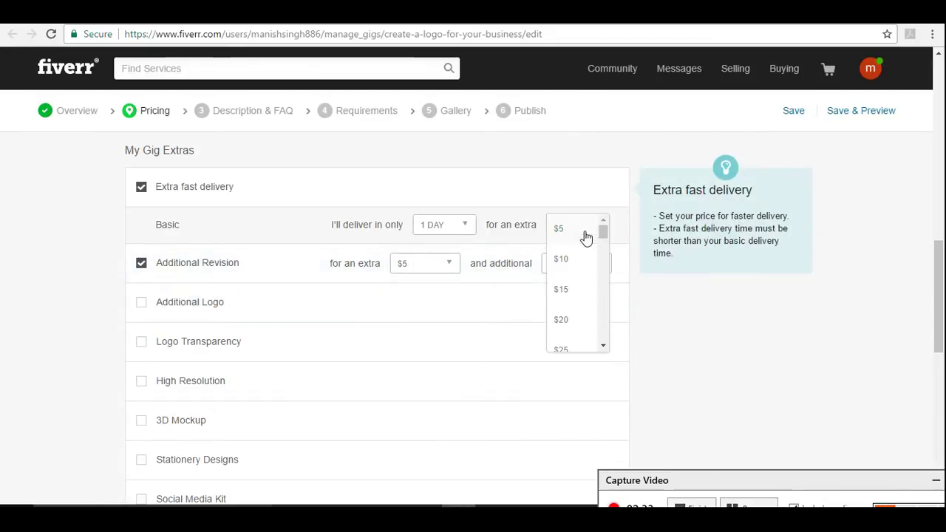
pyautogui.click(585, 235)
pyautogui.scroll(-4, 551, 349)
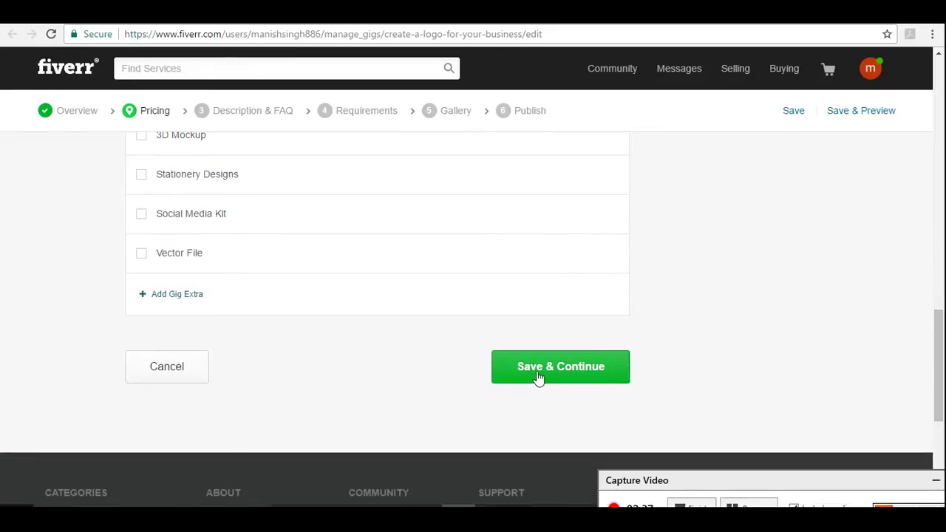
pyautogui.click(544, 375)
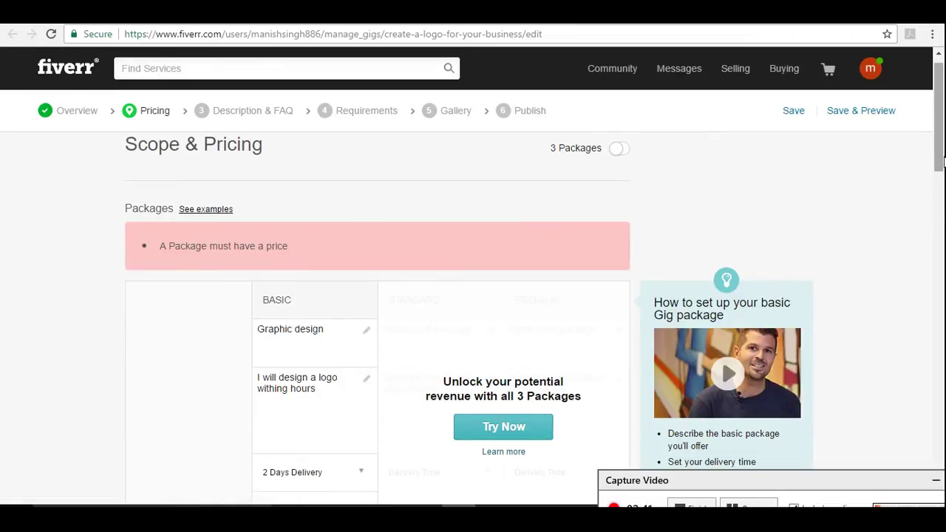
# Step: Set the Basic package's price to $5 and save the pricing to continue to the description
pyautogui.moveTo(943, 178); pyautogui.dragTo(943, 296)
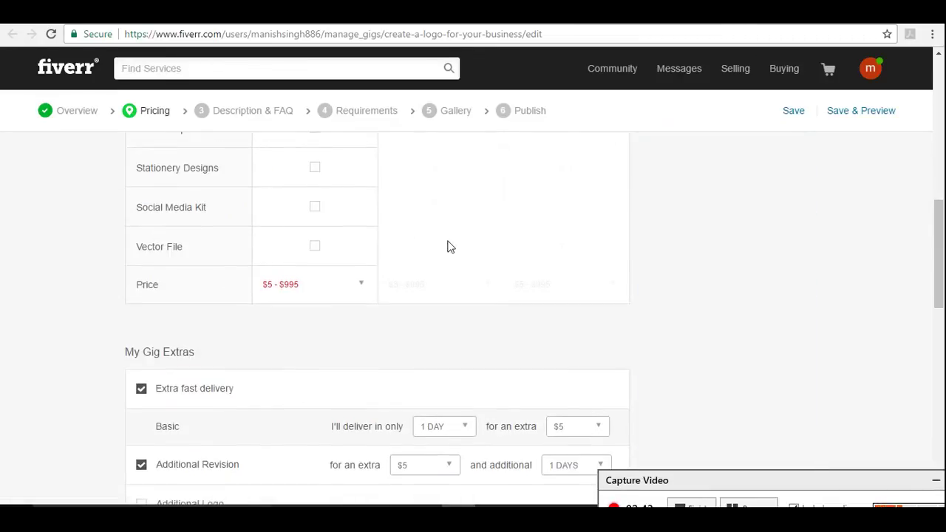
pyautogui.click(370, 284)
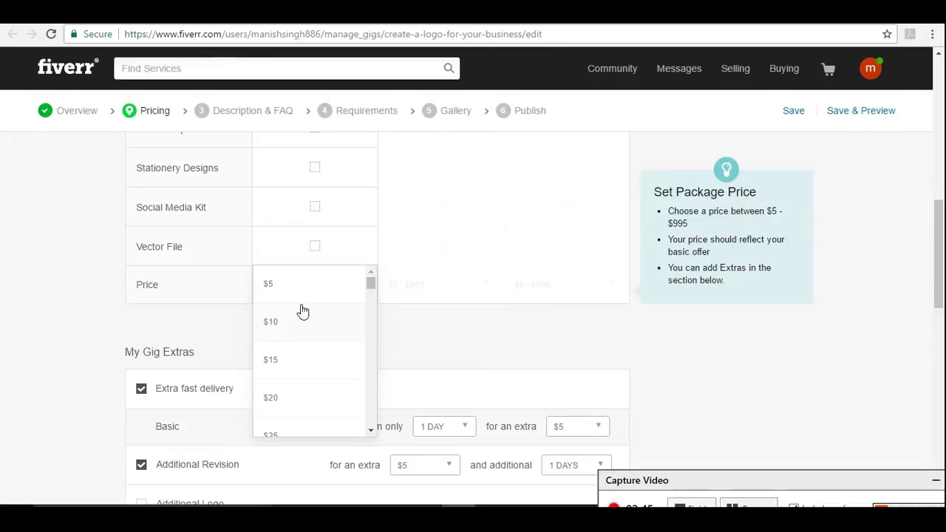
pyautogui.click(306, 296)
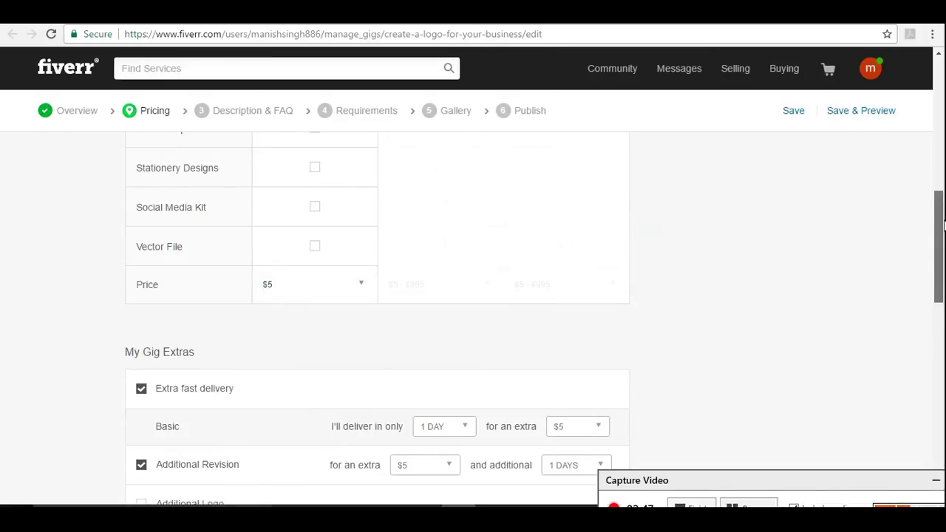
pyautogui.scroll(-8, 569, 281)
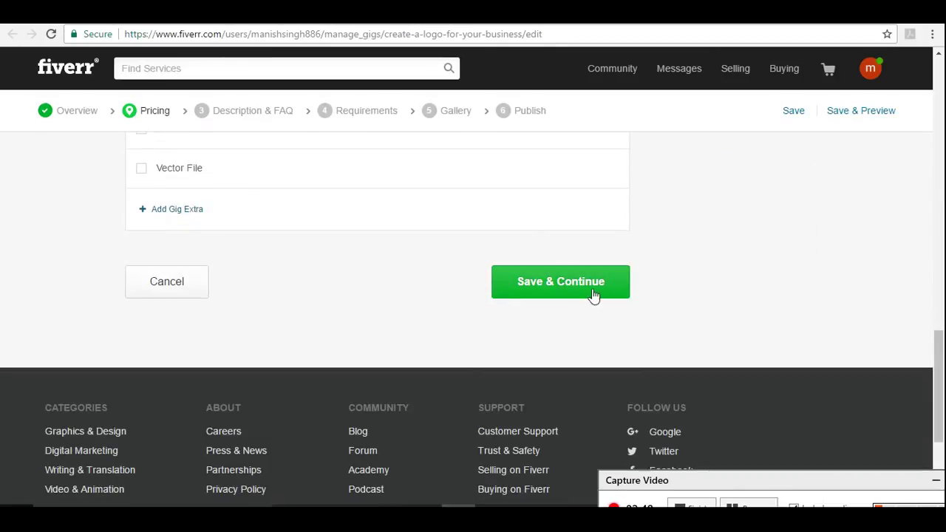
pyautogui.click(589, 294)
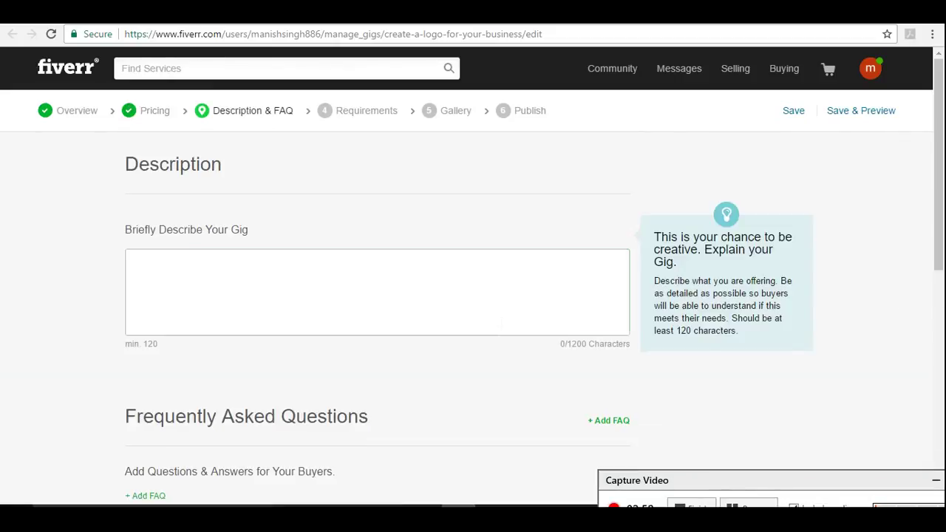
# Step: Start the gig description with "I will provide a stunning logo within 24 hours."
pyautogui.click(502, 322)
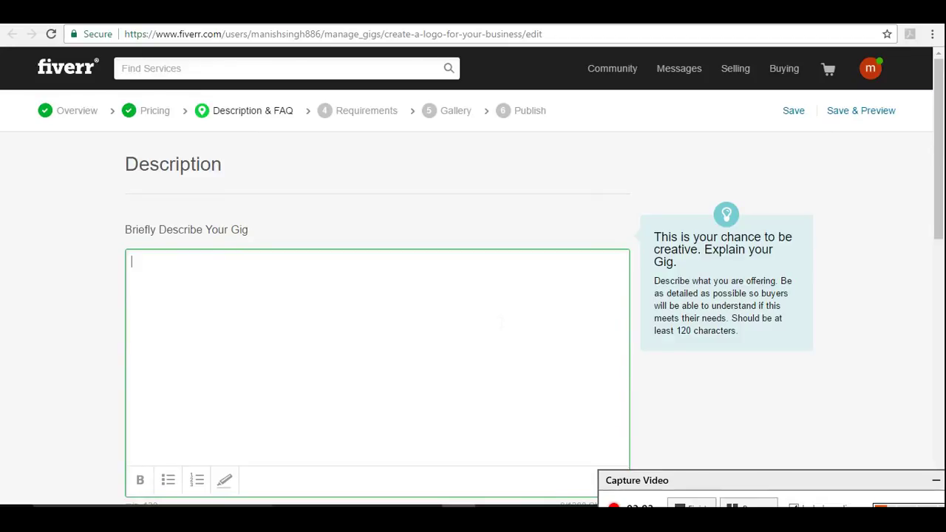
pyautogui.write('I will provide a logo wi')
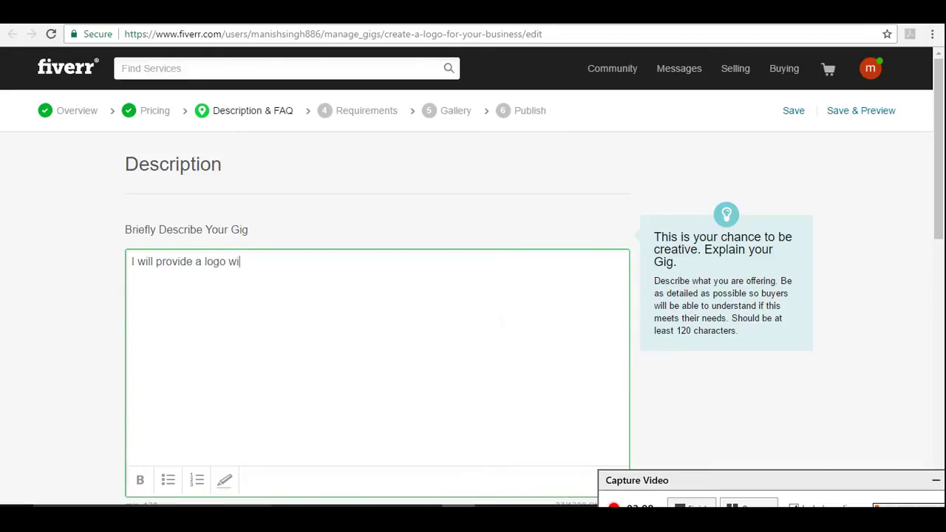
pyautogui.write('thin 24 hours.')
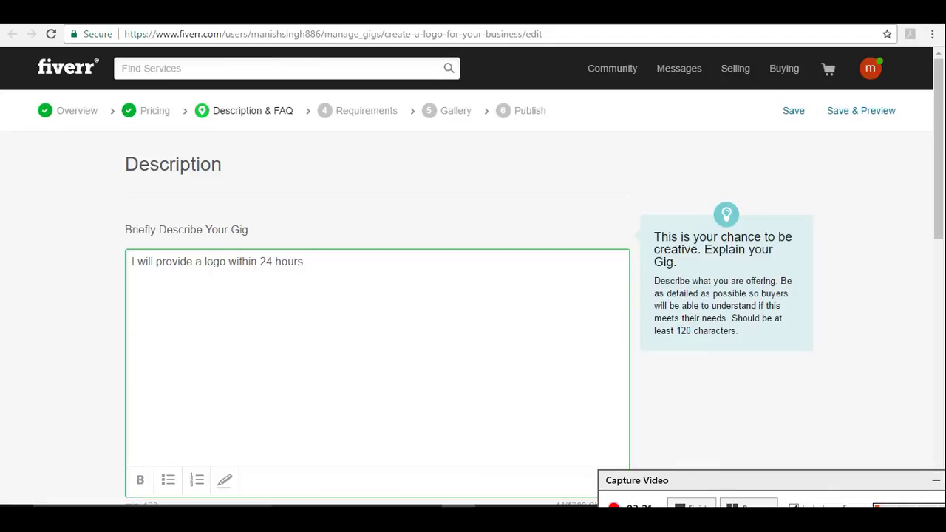
pyautogui.click(204, 261)
pyautogui.write('stunning')
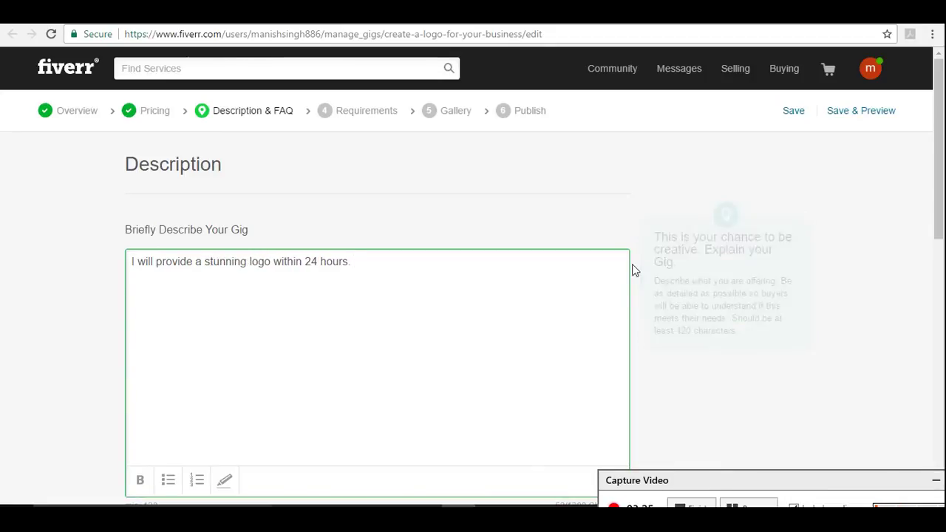
# Step: Extend the description with the realistic 3D mock-up and file format promise and a bulleted "Why should you choose me?" list, and save it
pyautogui.moveTo(940, 179); pyautogui.dragTo(942, 214)
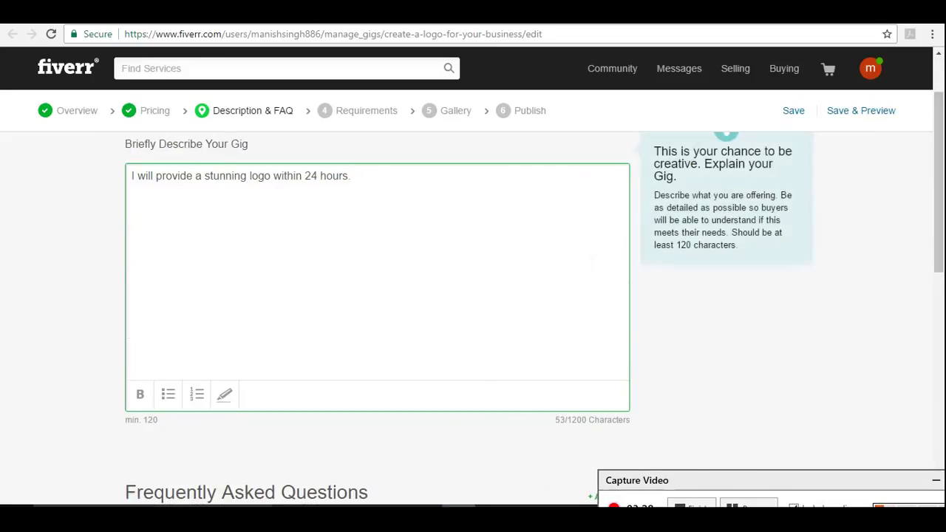
pyautogui.write('I can make your Logo more realistic, and promise to deliver FULL HD, High Quality, Realistic 3D mock up designed images in JPG, PNG & EPS formats.  Why should you choose me? I offer unlimited revisions to ensure your satisfaction I offer you a satisfaction guaranteed or your money back policy. I am always quick to respond.')
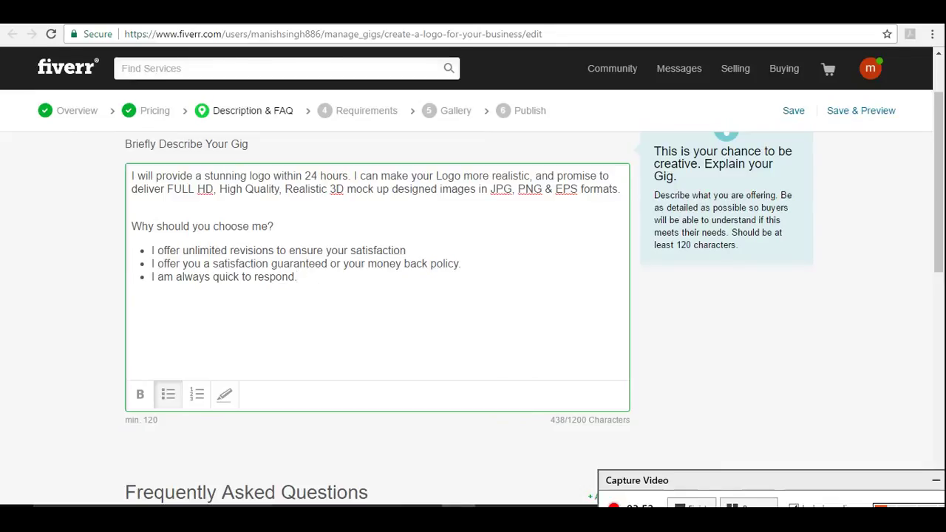
pyautogui.moveTo(943, 212); pyautogui.dragTo(764, 333)
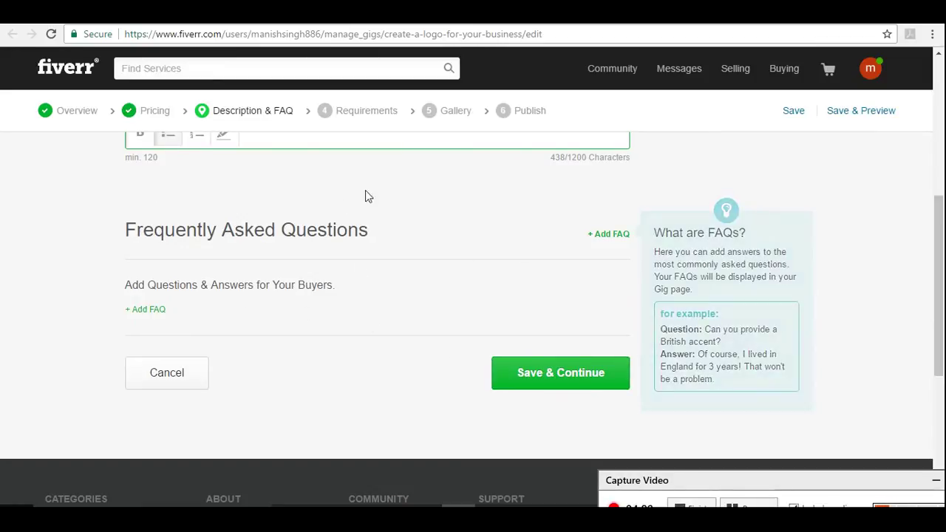
pyautogui.click(579, 383)
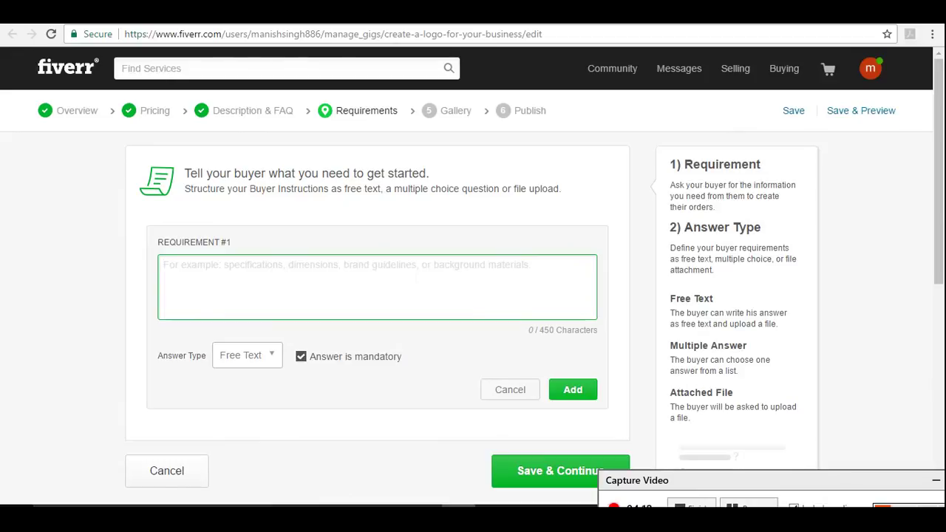
# Step: Add a mandatory Free Text buyer requirement reading "Company name and business name" and save the requirements
pyautogui.write('Co')
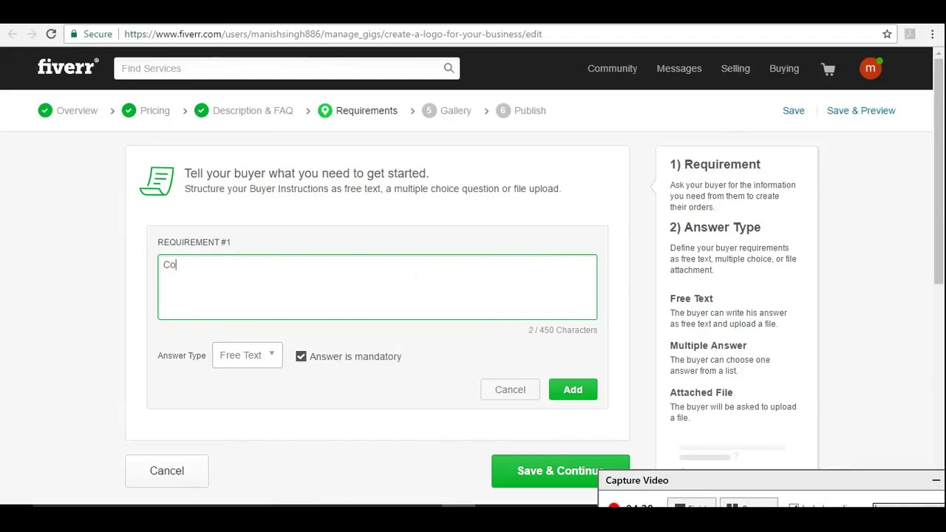
pyautogui.write('mpany name and business name')
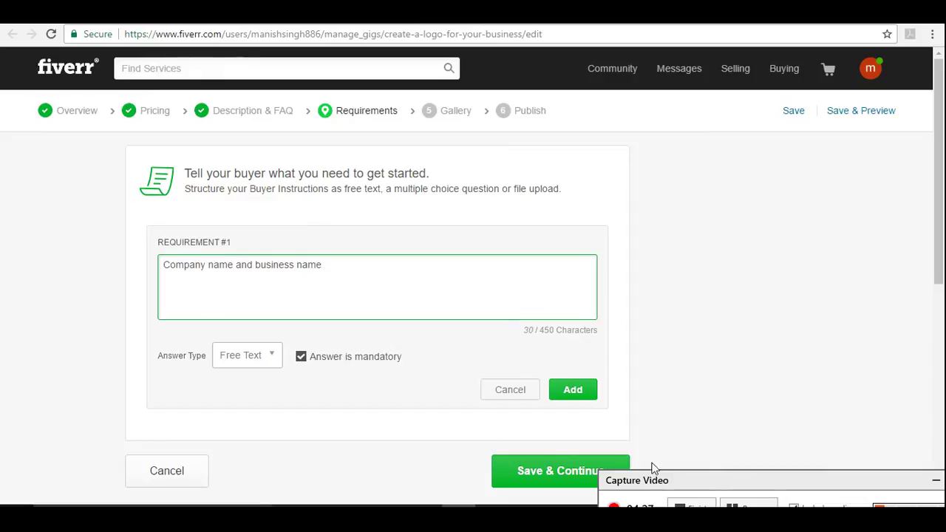
pyautogui.click(575, 471)
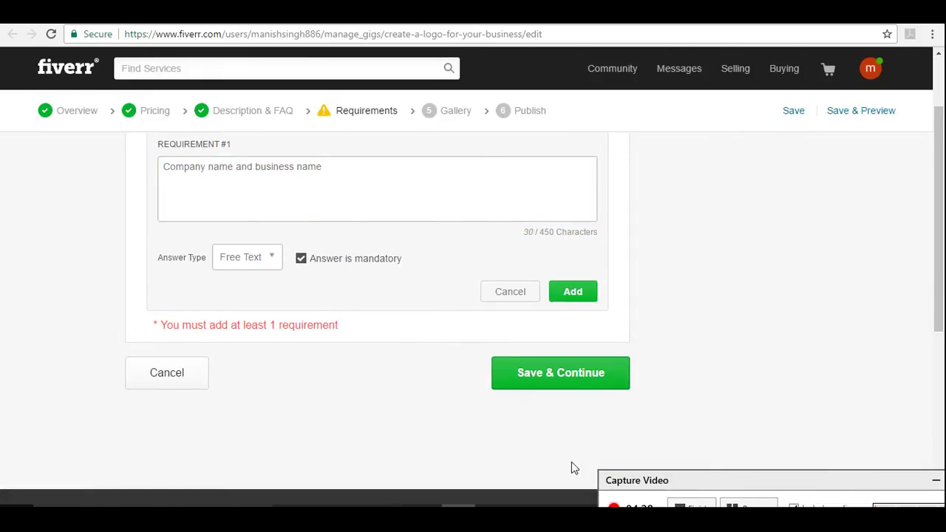
pyautogui.click(264, 264)
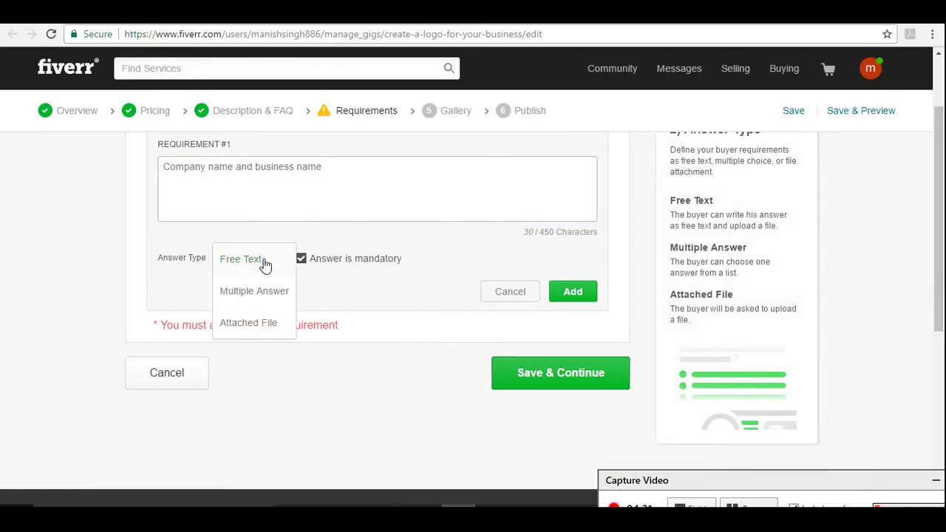
pyautogui.click(263, 265)
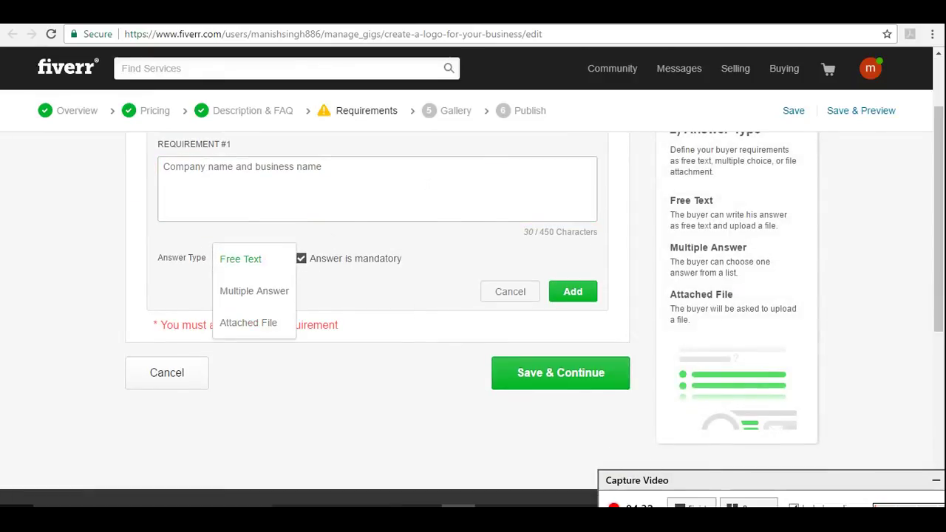
pyautogui.click(576, 292)
pyautogui.click(573, 278)
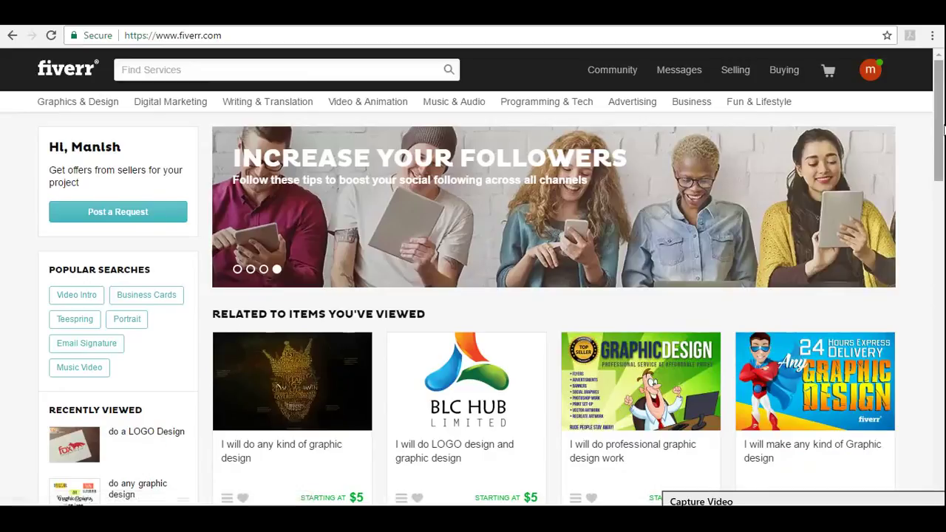
# Step: Examine the related and featured gigs on the Fiverr home page for their cover pictures, titles and starting prices
pyautogui.scroll(-1, 940, 151)
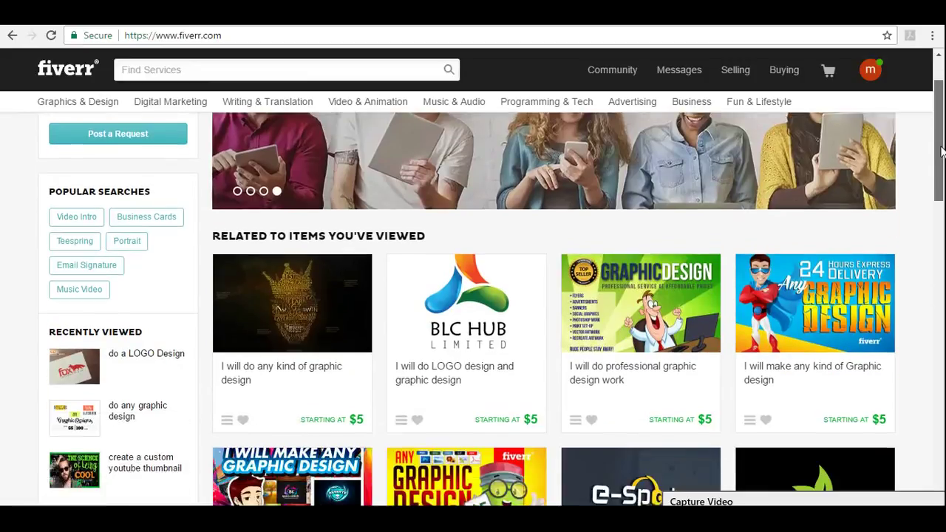
pyautogui.scroll(-3, 941, 152)
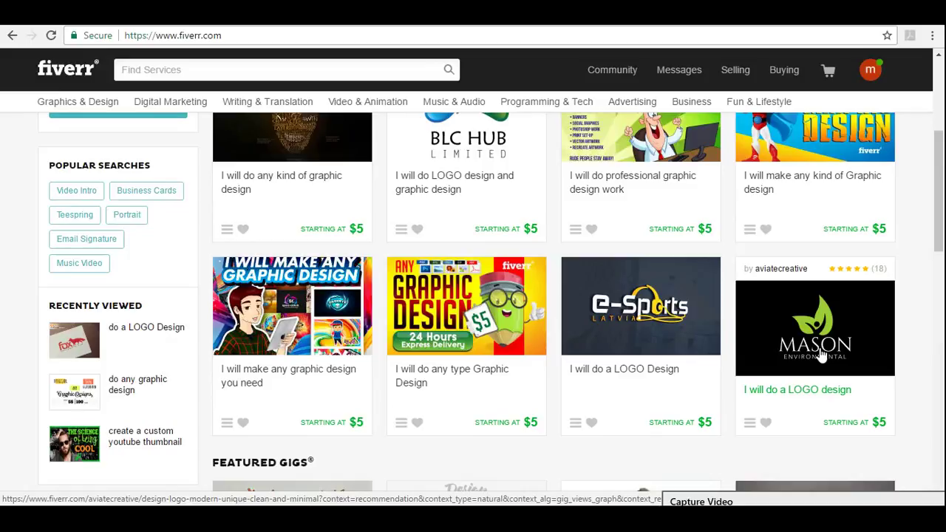
pyautogui.moveTo(940, 224); pyautogui.dragTo(943, 306)
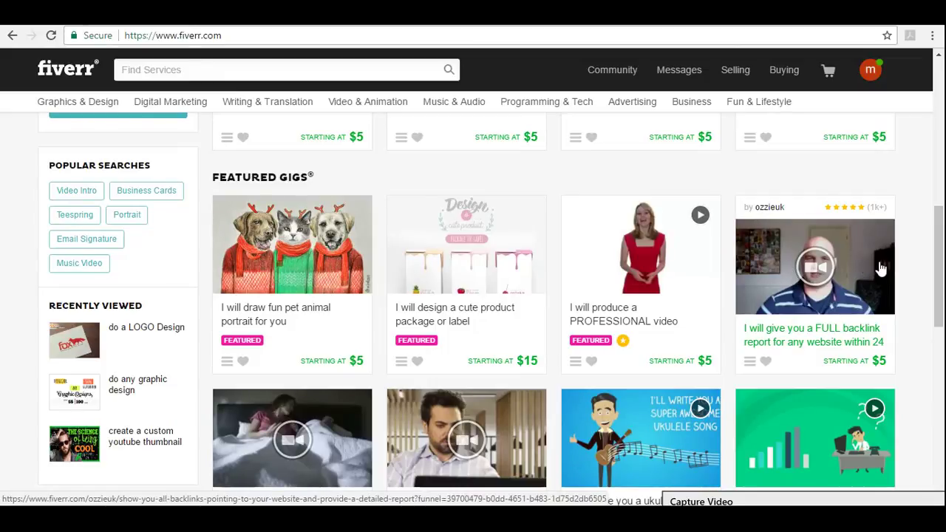
pyautogui.scroll(-3, 942, 266)
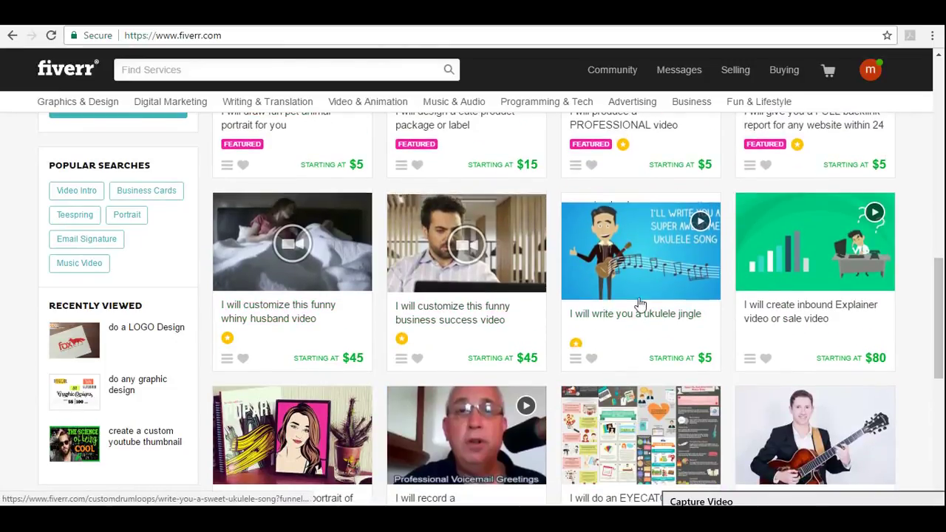
pyautogui.scroll(-3, 943, 357)
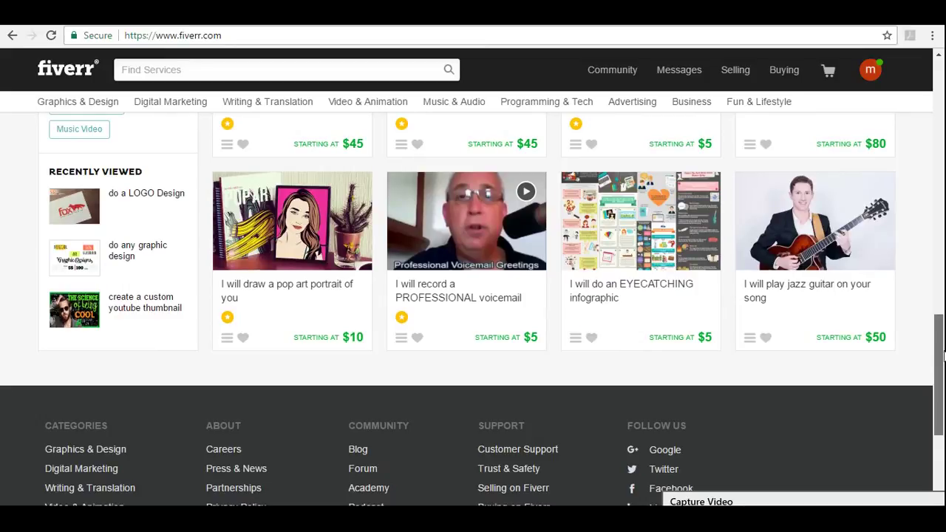
pyautogui.moveTo(943, 356); pyautogui.dragTo(943, 102)
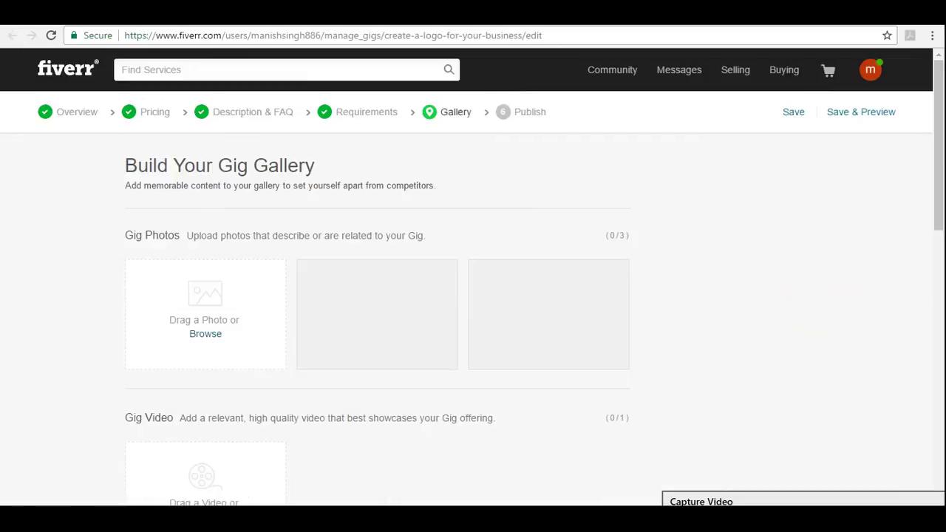
# Step: Save the gig gallery to continue to publishing and read the phone verification requirement
pyautogui.moveTo(211, 340)
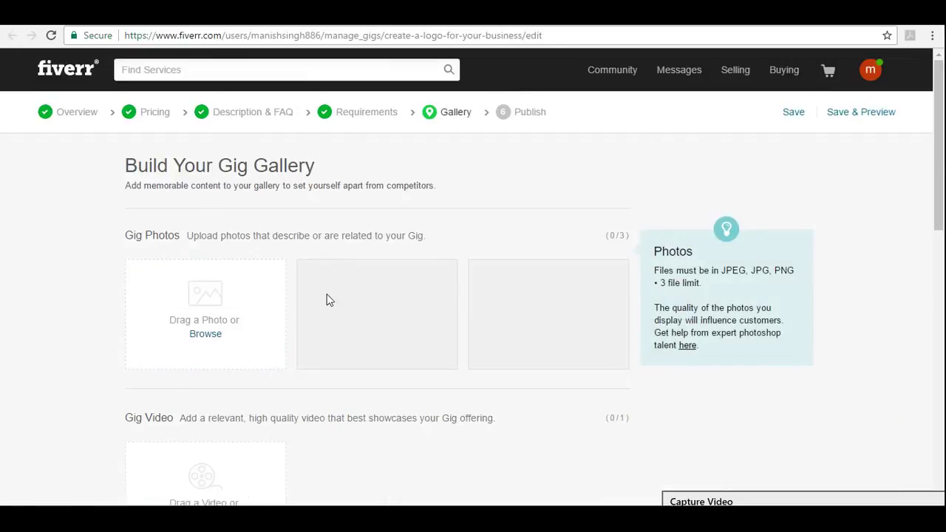
pyautogui.moveTo(937, 229); pyautogui.dragTo(933, 370)
pyautogui.click(619, 418)
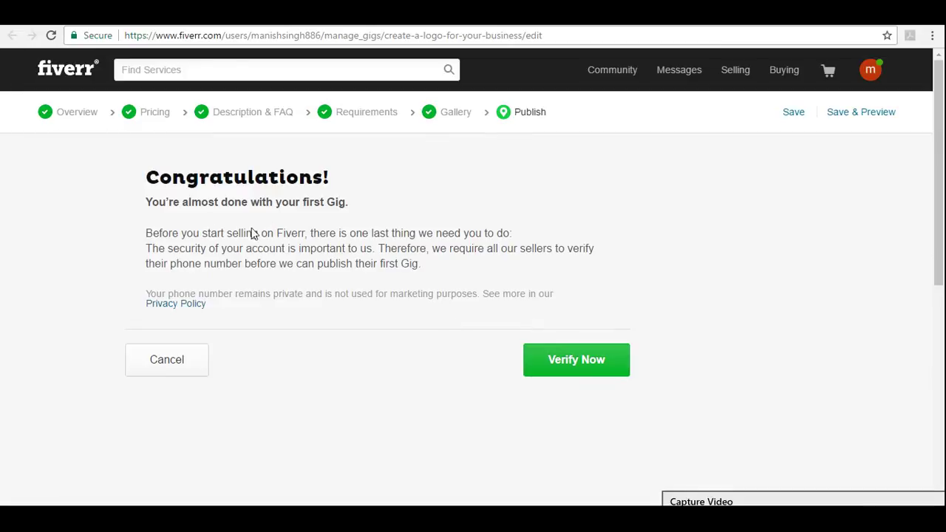
pyautogui.moveTo(152, 233); pyautogui.dragTo(421, 264)
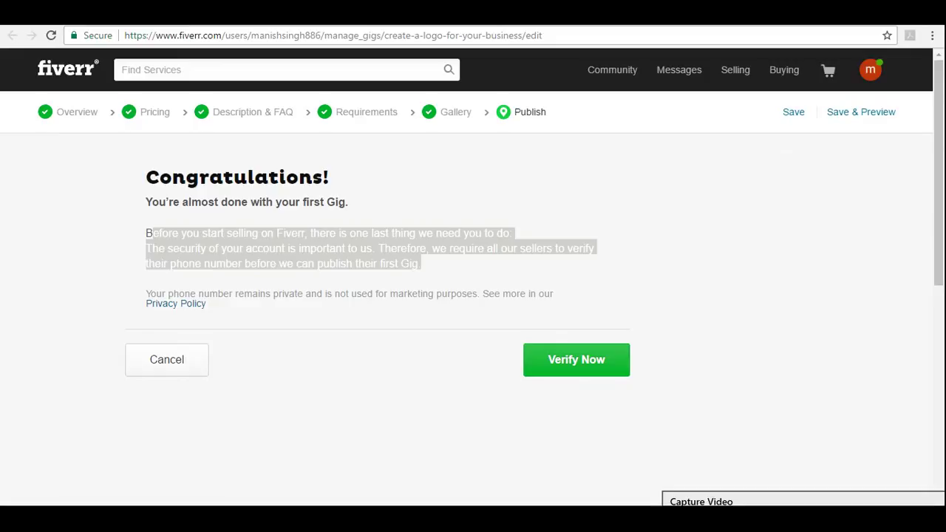
pyautogui.click(859, 380)
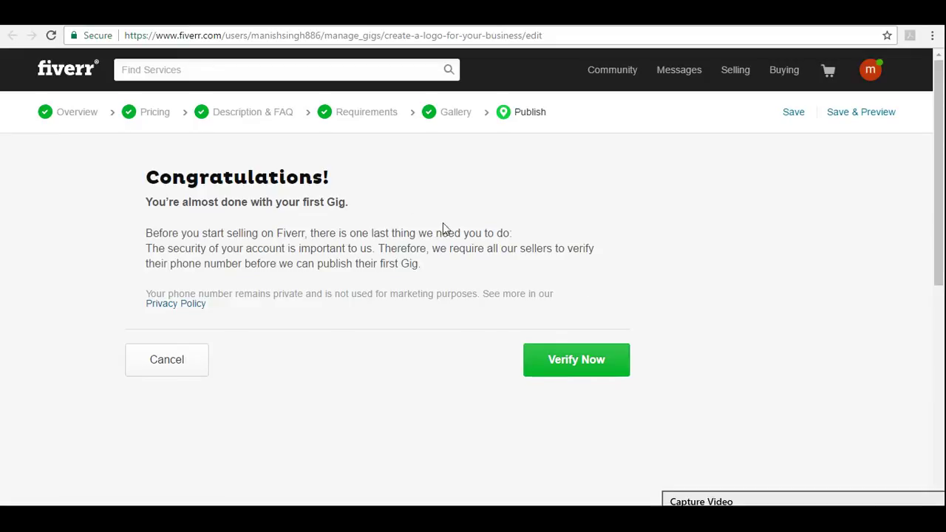